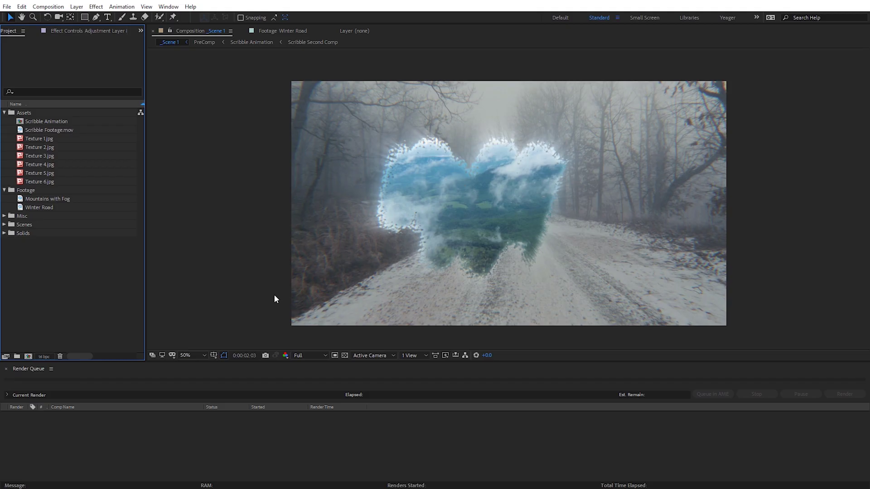
Create an HDTV 1080 24 composition named Main Scene with a duration of 0:00:12:01
click(28, 357)
drag(328, 218, 375, 132)
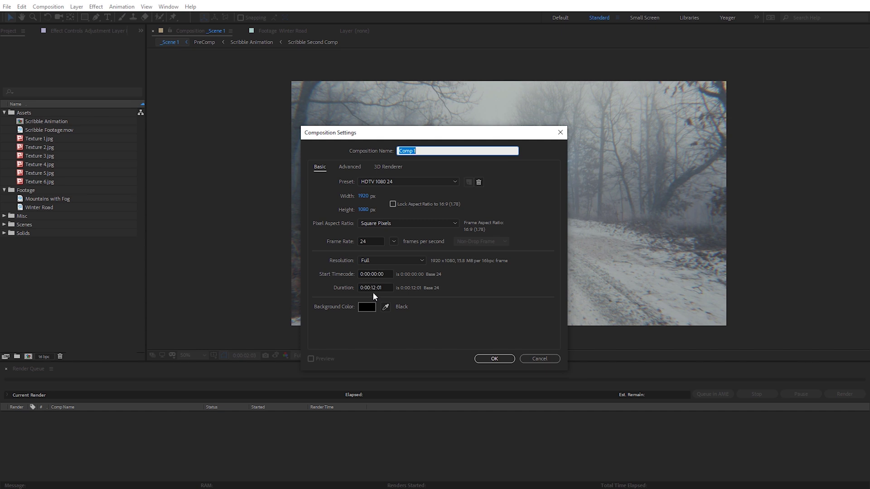
text(Main Scene)
click(495, 358)
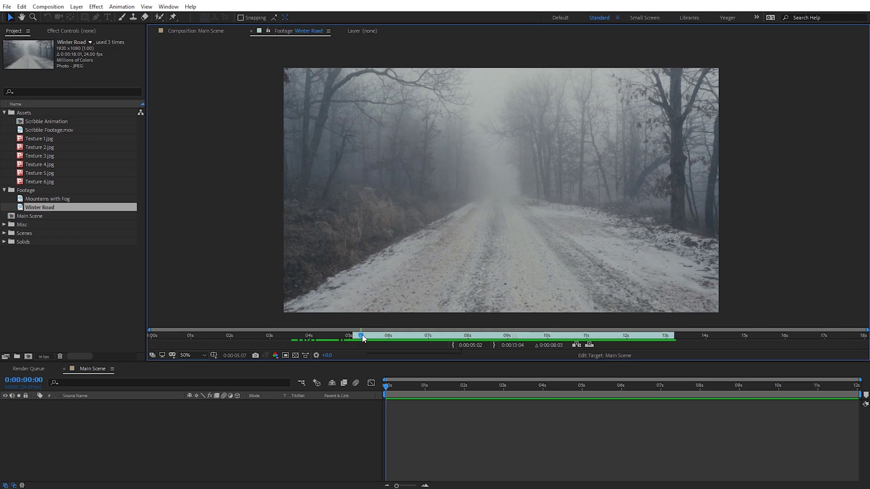
Add the Winter Road footage to the Main Scene composition and preview the Mountains with Fog clip
drag(362, 340, 512, 336)
drag(36, 208, 179, 419)
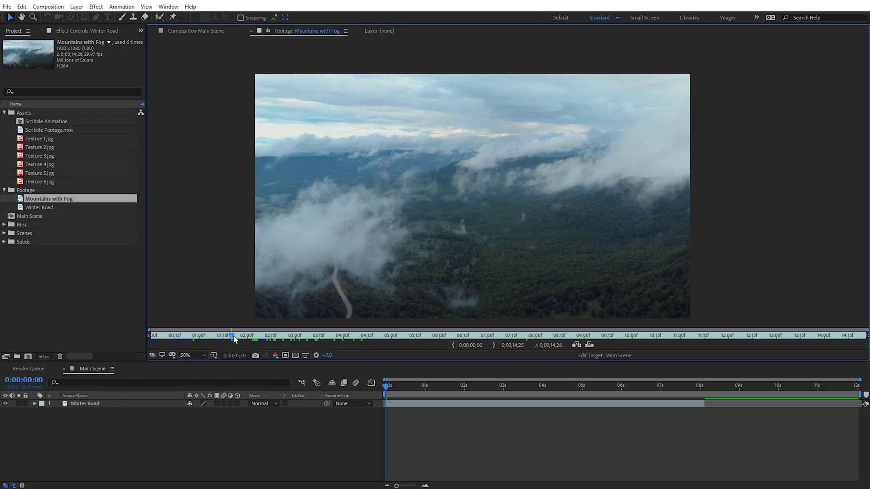
drag(239, 336, 273, 336)
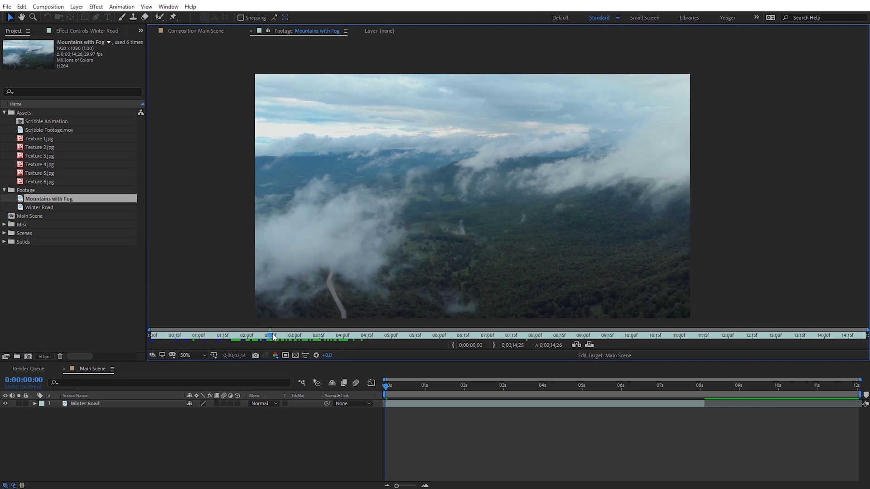
click(95, 369)
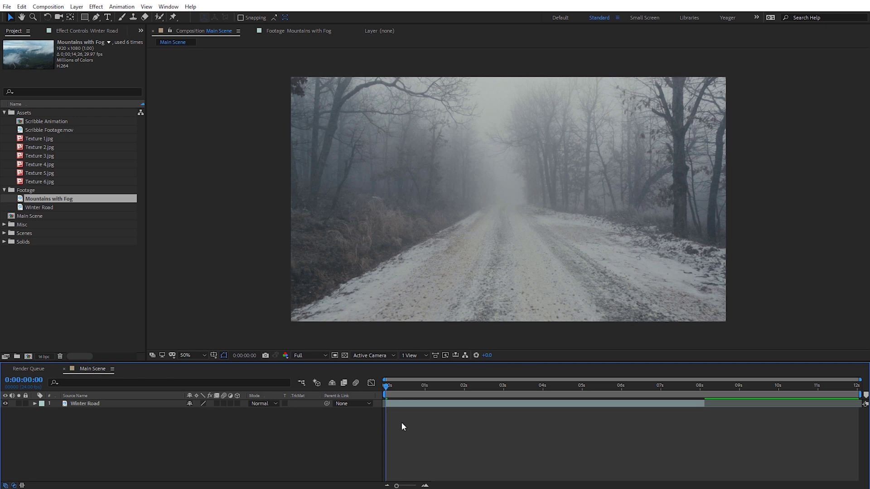
Show the Tracker and run a 3D camera track on the Winter Road layer
click(168, 7)
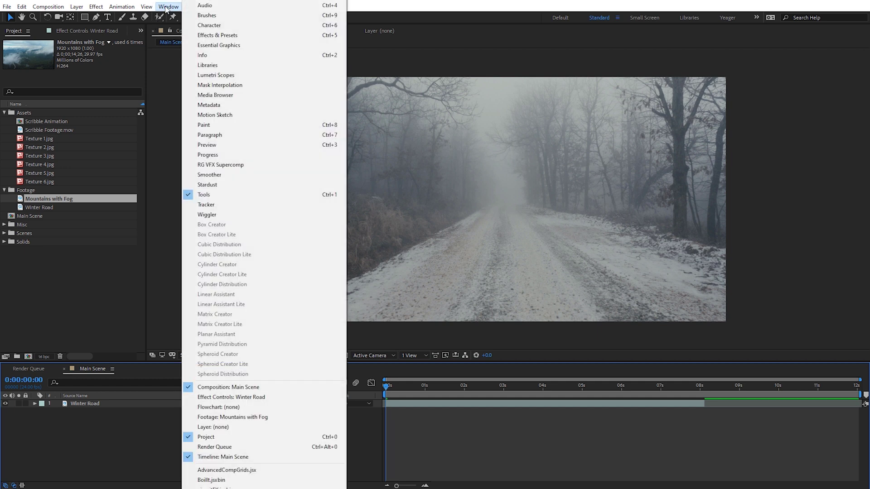
click(237, 206)
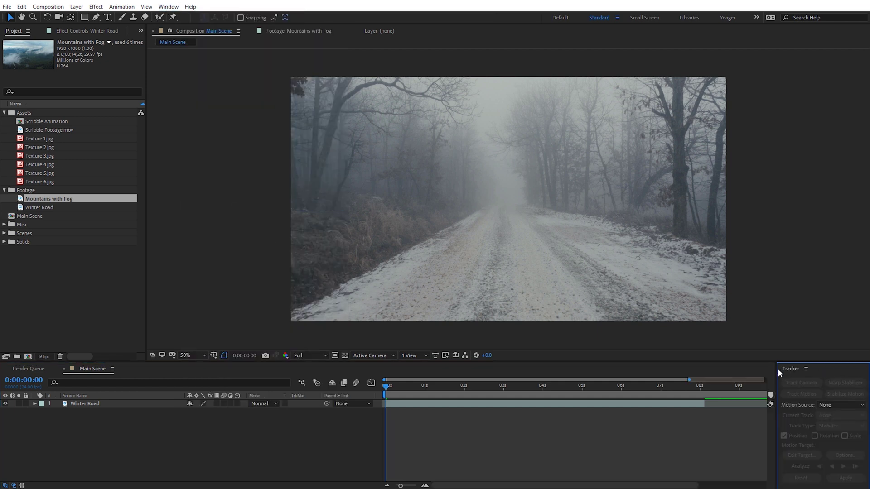
drag(775, 369, 751, 371)
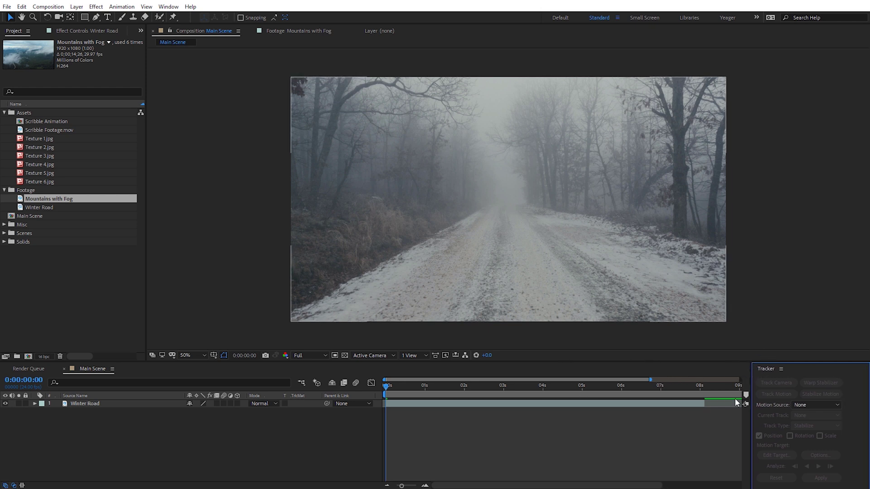
click(102, 403)
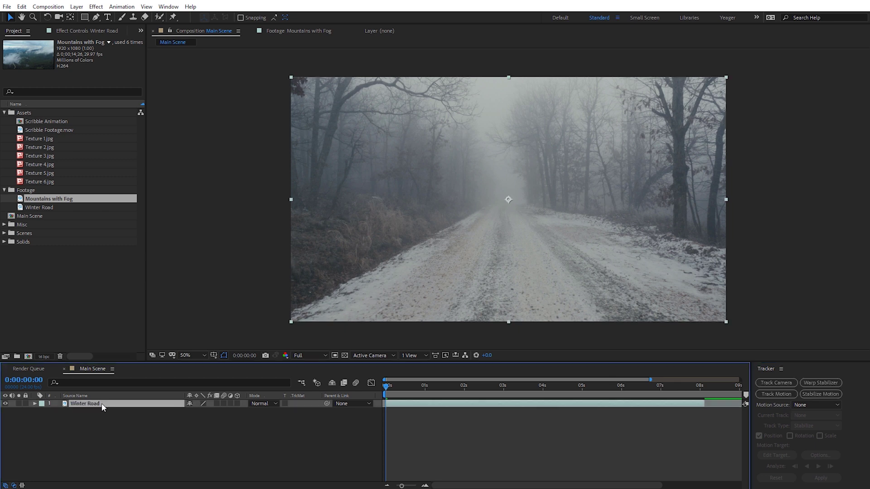
click(789, 385)
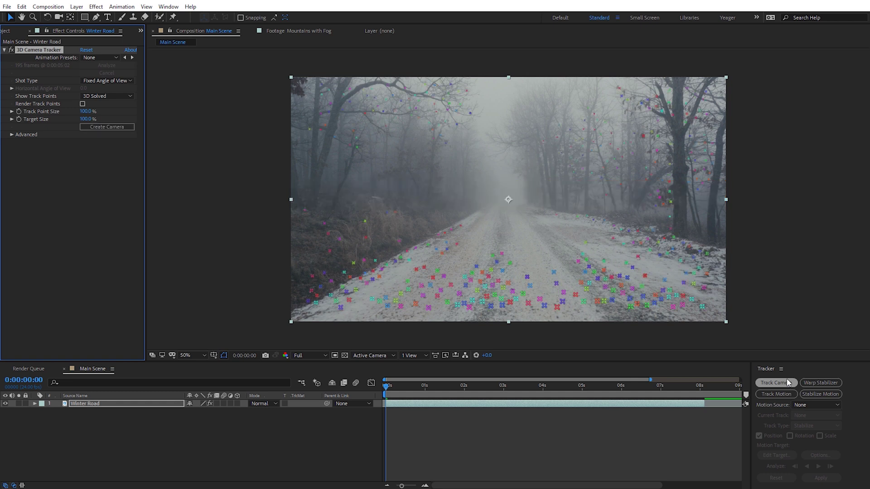
Play the start of Main Scene to check how the track points stick to the road, and return to the first frame
click(384, 390)
key(space)
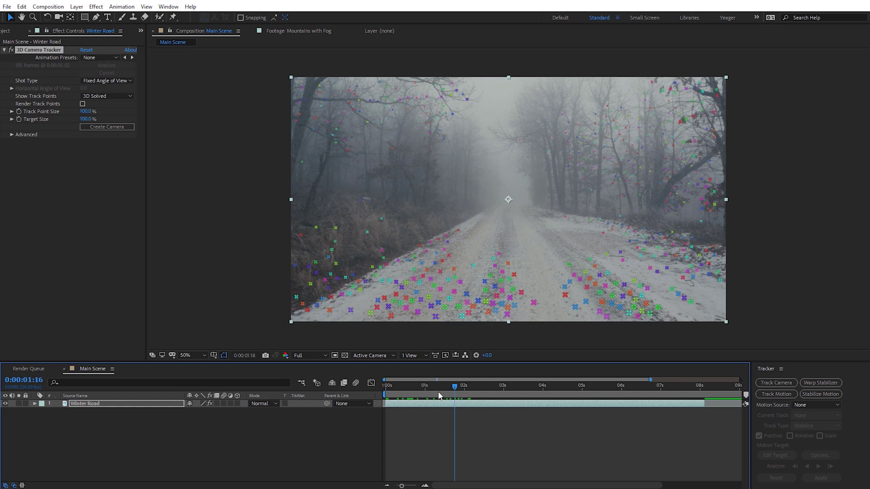
click(383, 393)
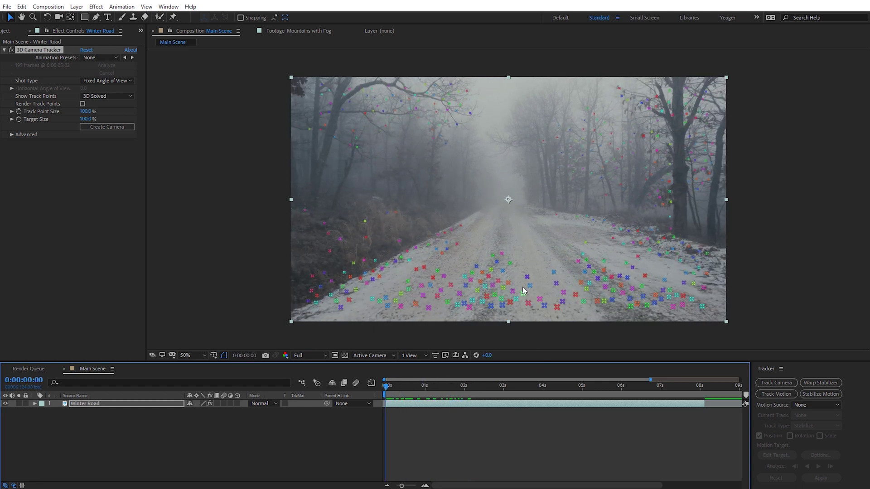
Set the ground plane and origin from track points in the middle of the road, and create a solid and camera there
right_click(504, 269)
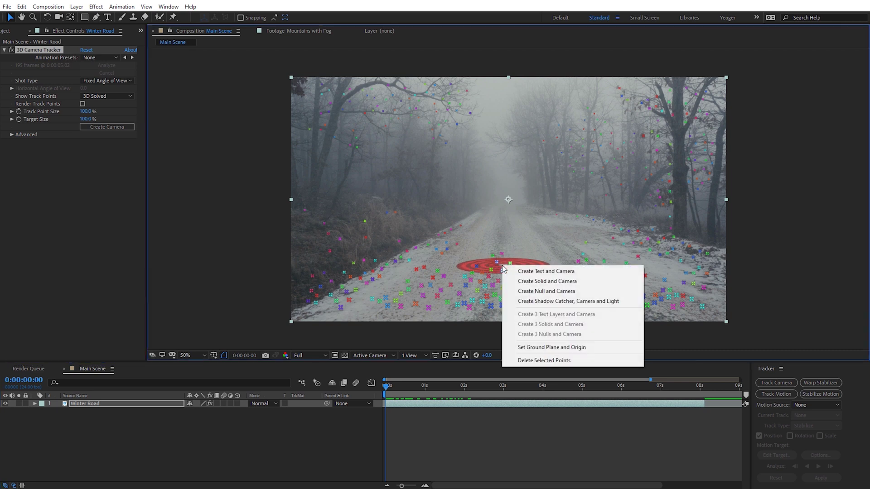
click(540, 348)
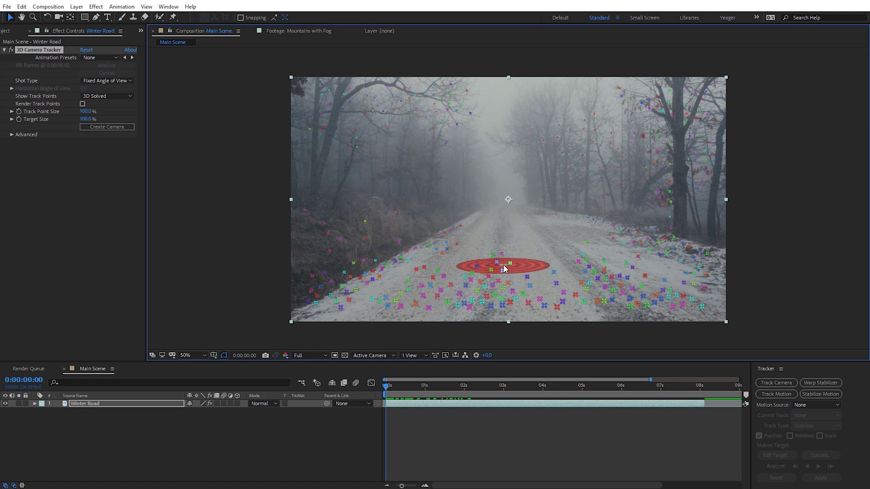
right_click(503, 266)
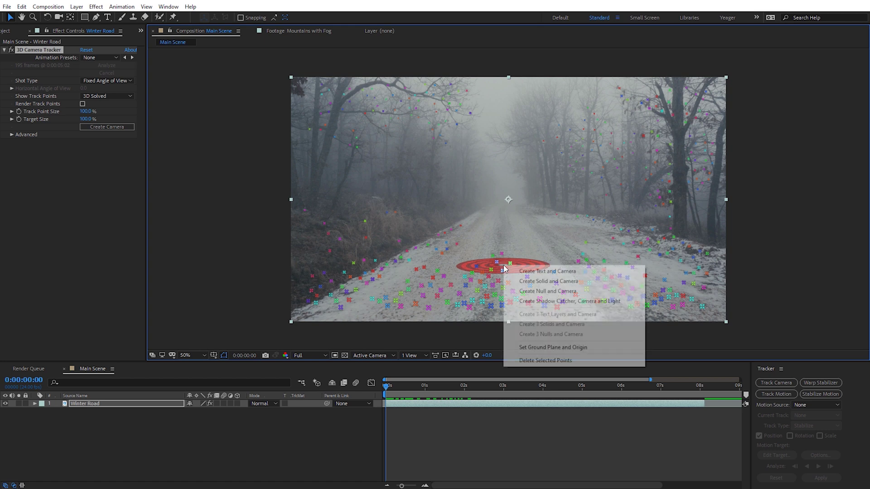
click(537, 282)
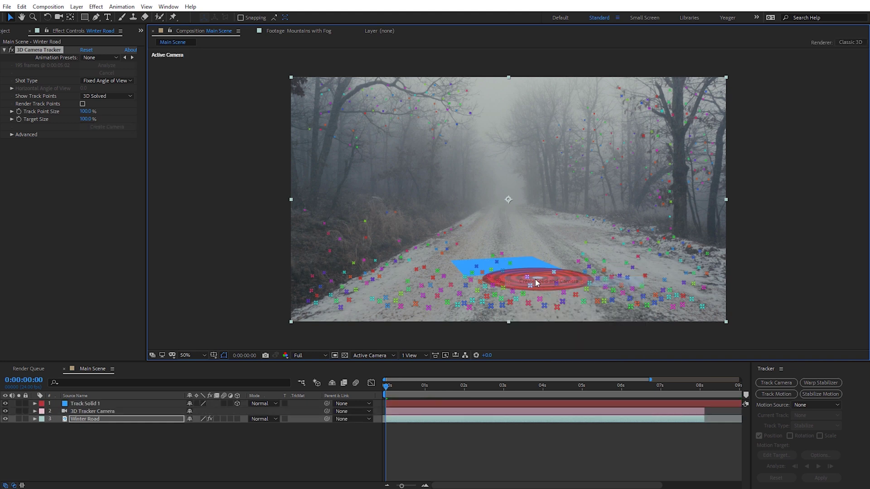
mouse_move(386, 389)
mouse_down()
mouse_move(527, 379)
mouse_move(375, 381)
mouse_up()
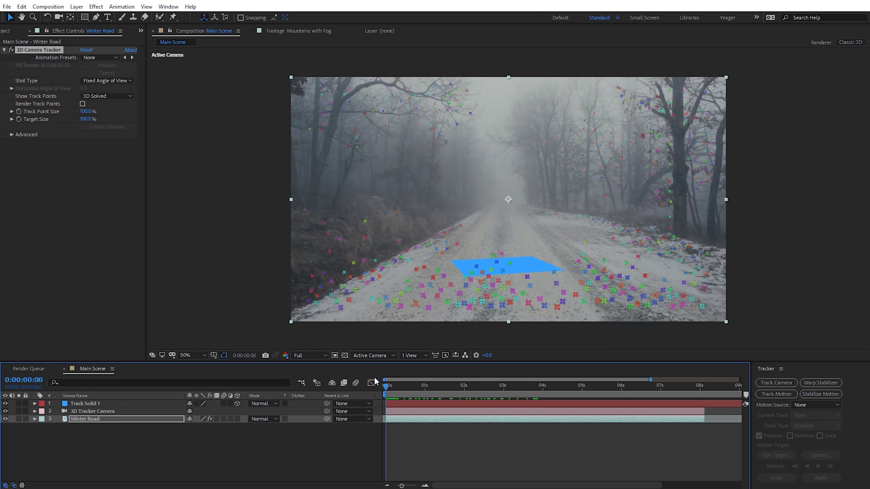
key(ctrl+shift+a)
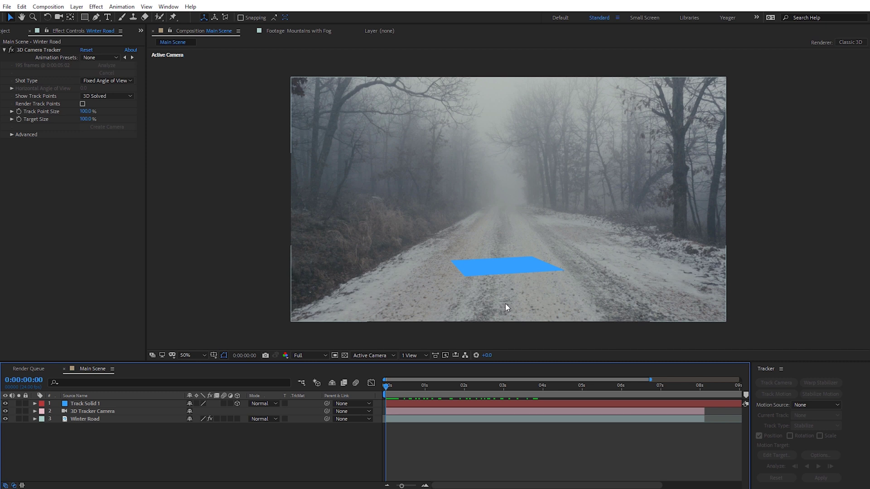
Preview Scribble Footage.mov over the transparency grid and view the Scribble 2.png brush artwork in Photoshop
click(6, 31)
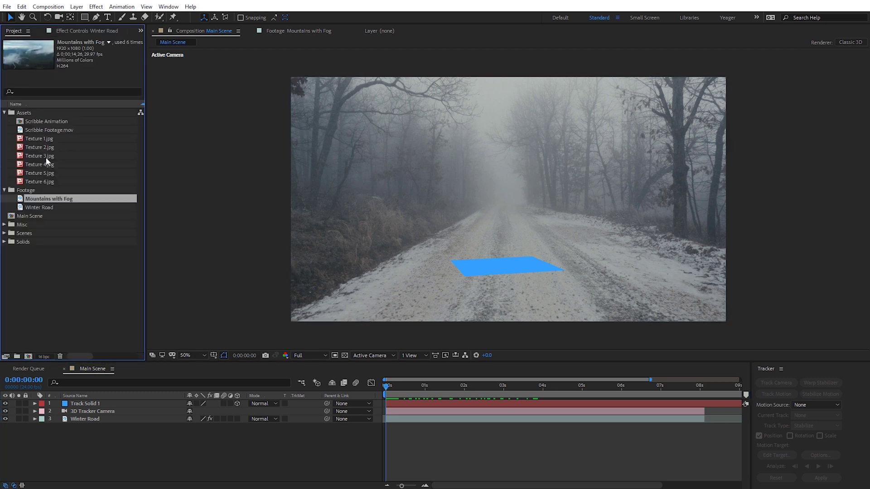
double_click(35, 130)
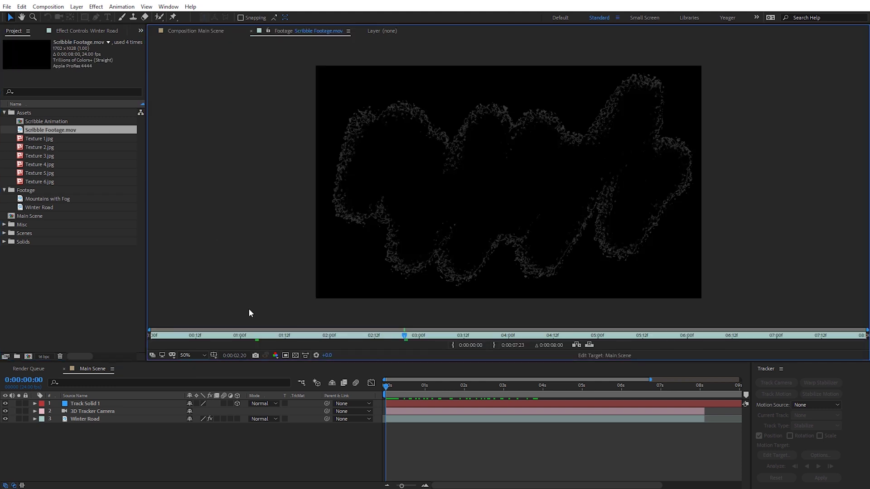
click(296, 356)
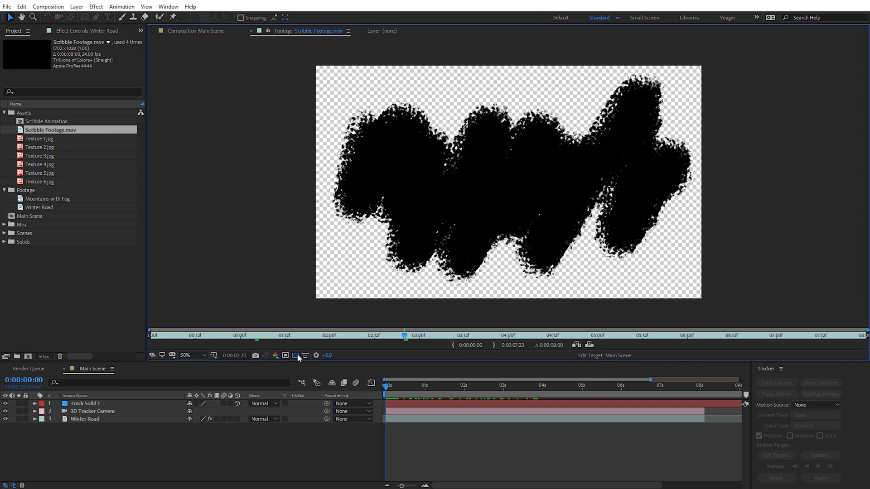
mouse_move(294, 339)
mouse_down()
mouse_move(201, 337)
mouse_move(400, 340)
mouse_move(148, 335)
mouse_move(400, 340)
mouse_up()
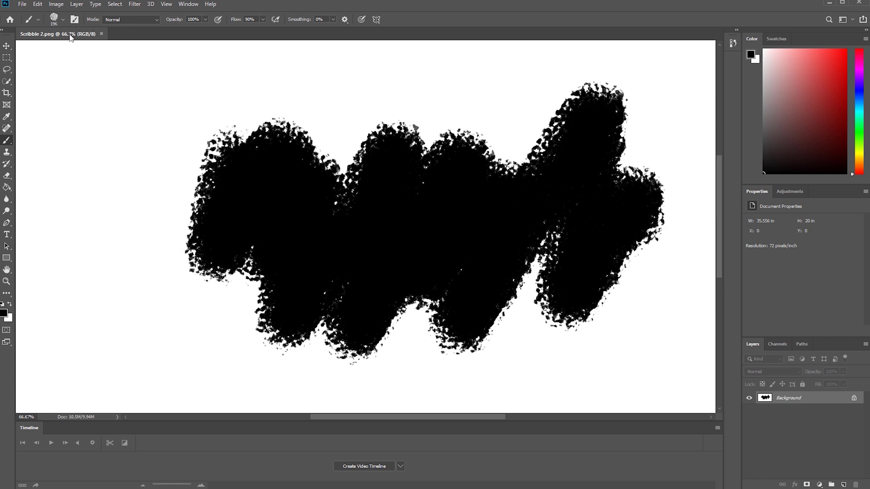
mouse_move(114, 127)
mouse_down()
mouse_move(99, 165)
mouse_move(177, 195)
mouse_up()
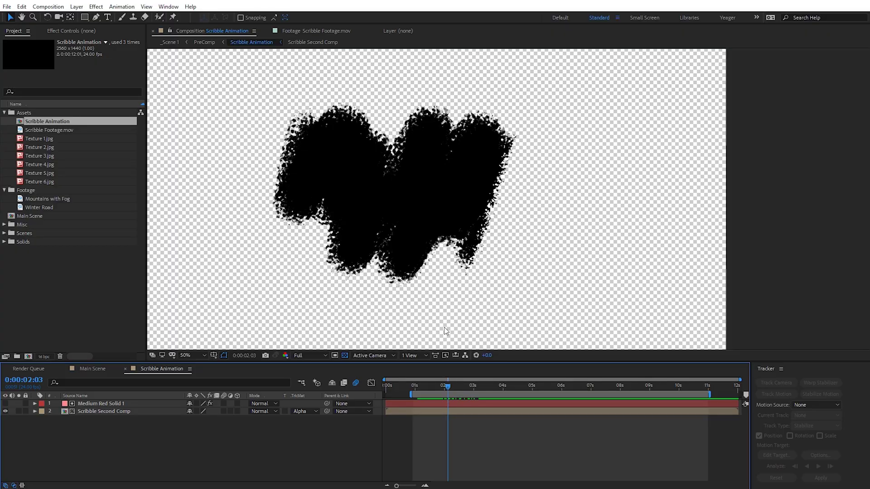
Examine the Medium Red Solid 1 layer in Scribble Animation, including its mask path and its Stroke and Roughen Edges effects
click(114, 404)
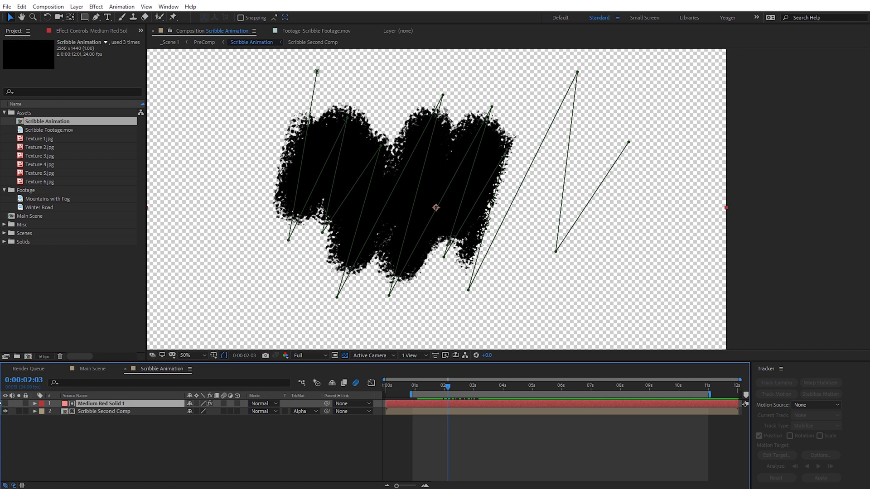
click(5, 404)
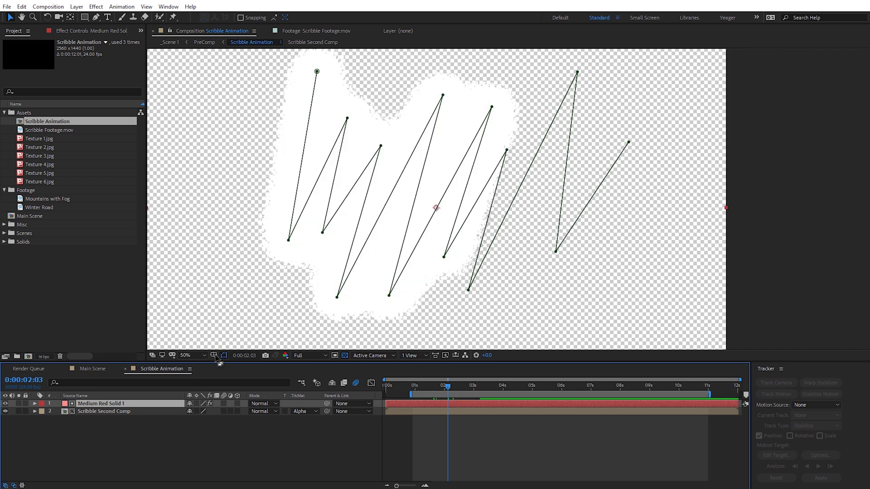
click(345, 355)
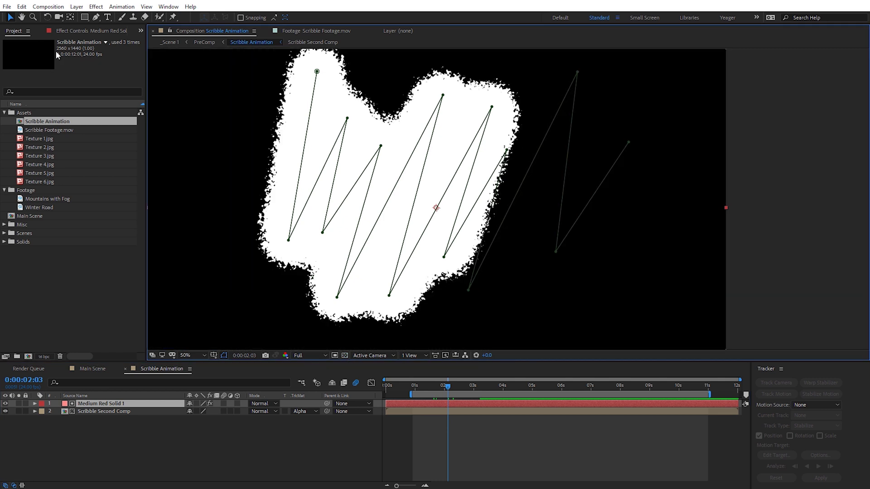
click(71, 30)
mouse_move(448, 388)
mouse_down()
mouse_move(412, 393)
mouse_move(493, 395)
mouse_up()
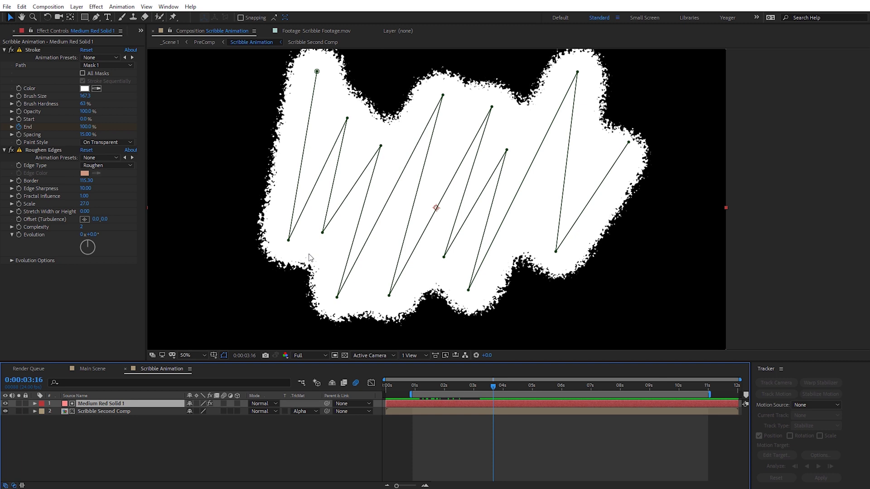
drag(492, 386, 499, 388)
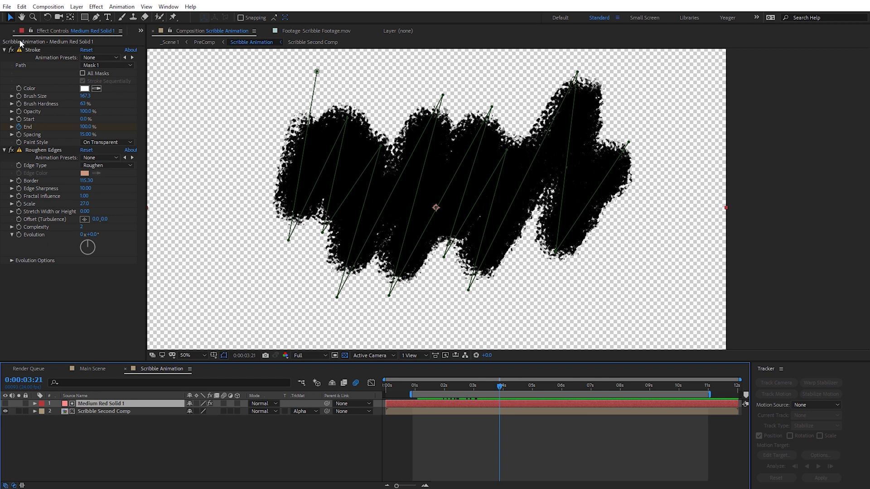
Preview Scribble Footage.mov and add it to Main Scene as the layer above Track Solid 1
click(5, 32)
double_click(33, 130)
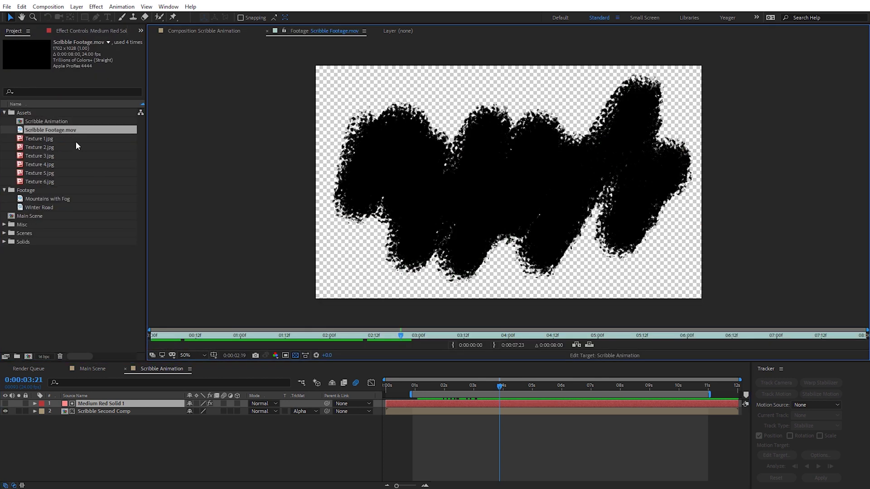
mouse_move(296, 340)
mouse_down()
mouse_move(195, 335)
mouse_move(327, 338)
mouse_up()
click(88, 370)
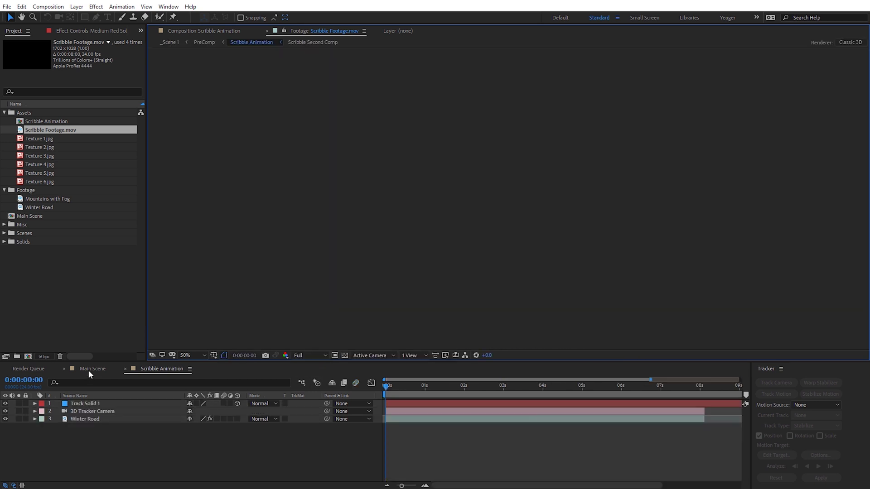
mouse_move(63, 136)
mouse_down()
mouse_move(186, 338)
mouse_move(132, 408)
mouse_up()
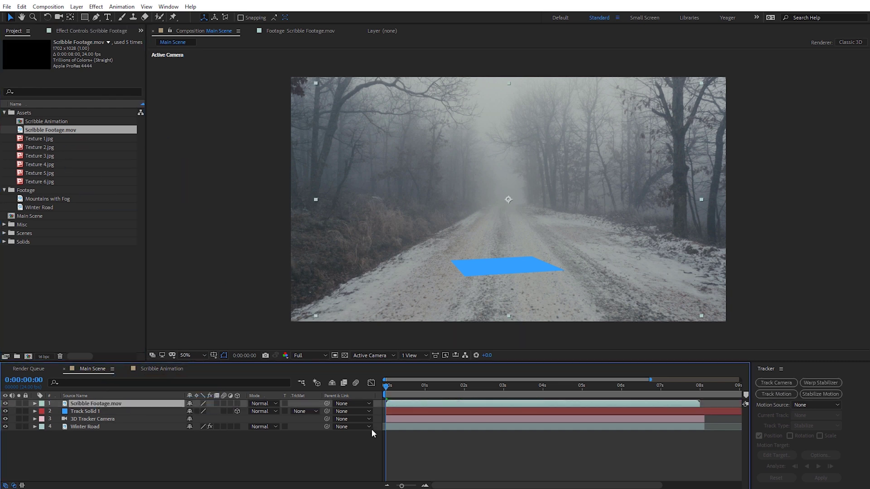
Make Scribble Footage.mov a 3D layer, raise it above the blue track solid, and rotate it to stand upright facing the camera
drag(387, 389, 430, 388)
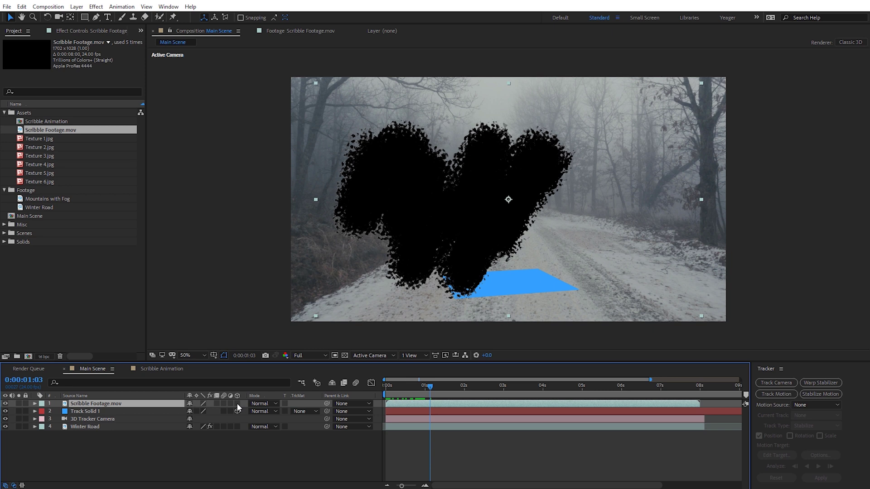
click(237, 404)
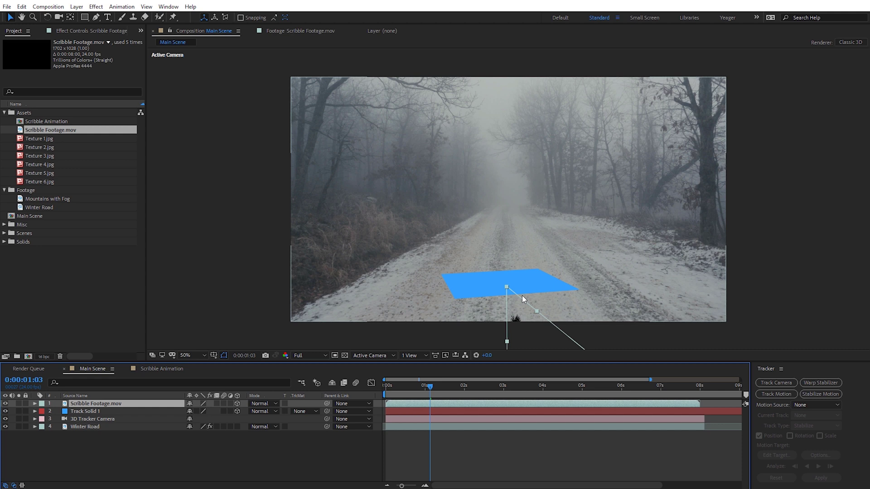
key(comma)
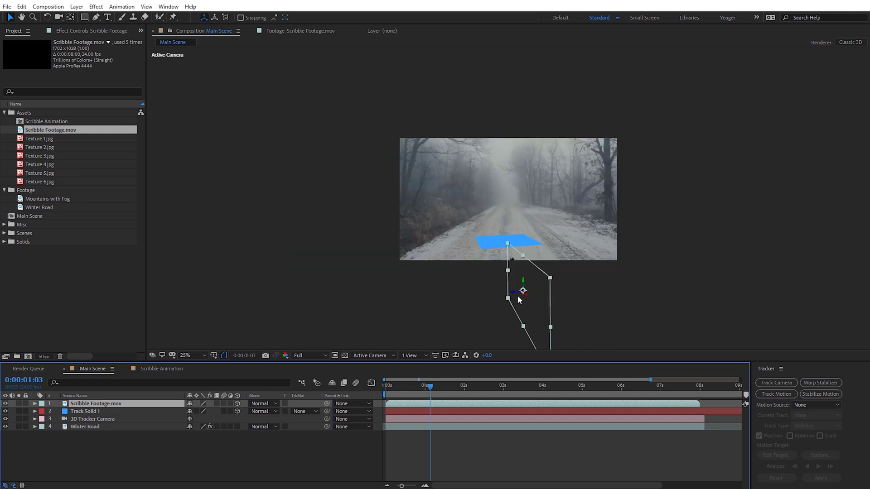
drag(517, 295, 509, 296)
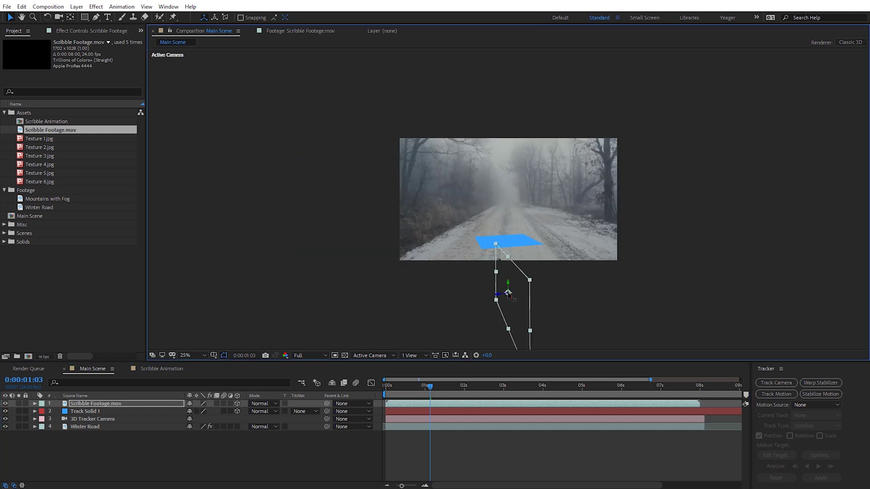
scroll(509, 296, up, 2)
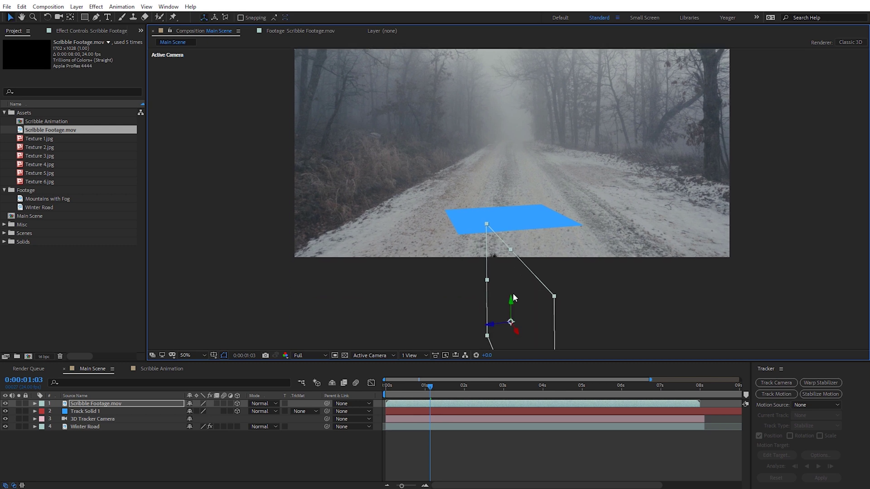
mouse_move(513, 301)
mouse_down()
mouse_move(519, 125)
mouse_move(536, 140)
mouse_up()
click(48, 17)
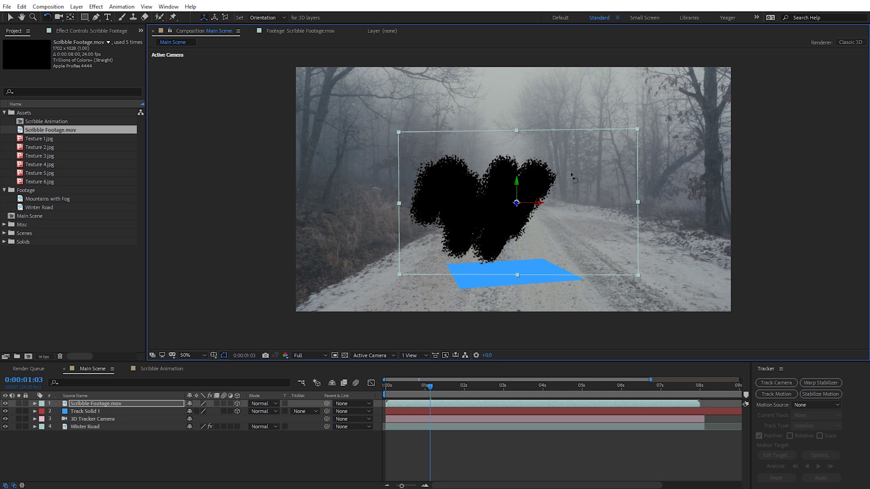
scroll(540, 280, up, 2)
Check the scribble's coverage around 0:00:04:05 and reposition Scribble Footage.mov so it is centred above the road
mouse_move(428, 387)
mouse_down()
mouse_move(379, 395)
mouse_move(565, 399)
mouse_move(549, 398)
mouse_up()
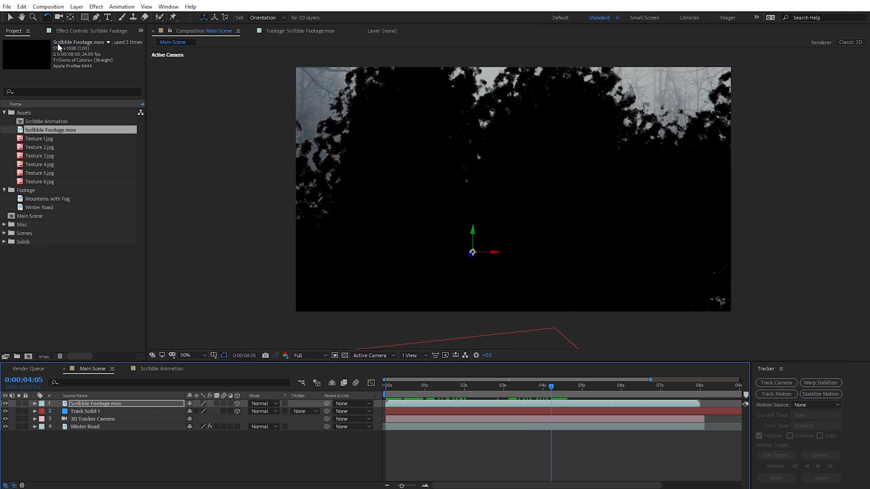
click(9, 17)
drag(472, 234, 520, 186)
mouse_move(552, 388)
mouse_down()
mouse_move(572, 386)
mouse_move(395, 398)
mouse_move(503, 398)
mouse_move(466, 410)
mouse_up()
Scale Scribble Footage.mov to 184% and push it farther back along its depth axis down the road
key(s)
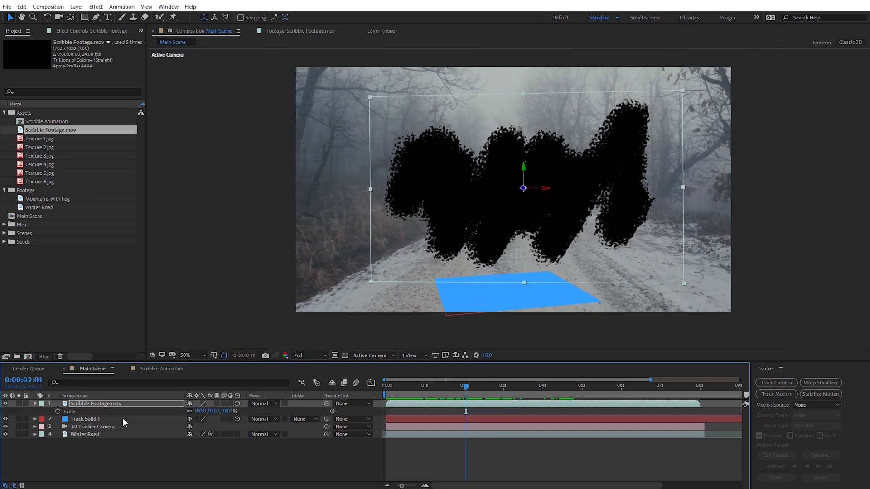
mouse_move(216, 416)
mouse_down()
mouse_move(254, 403)
mouse_move(243, 403)
mouse_up()
key(comma)
key(comma)
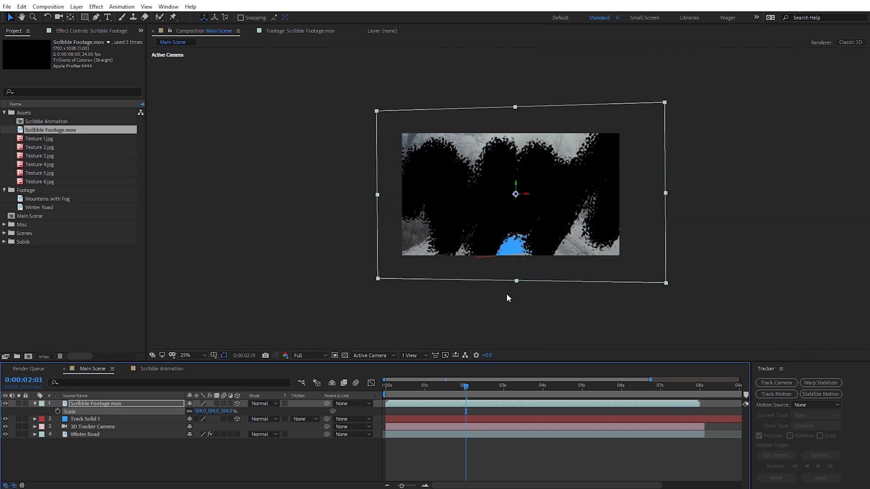
drag(471, 388, 432, 403)
key(period)
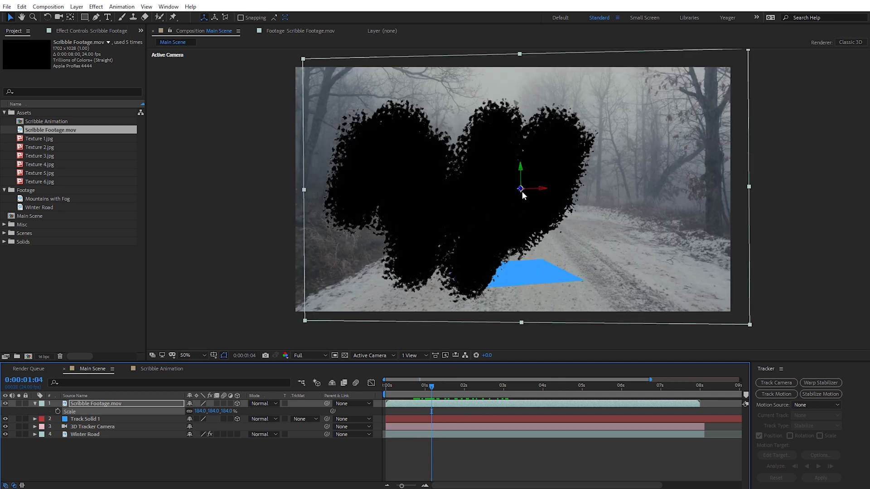
drag(513, 202, 783, 160)
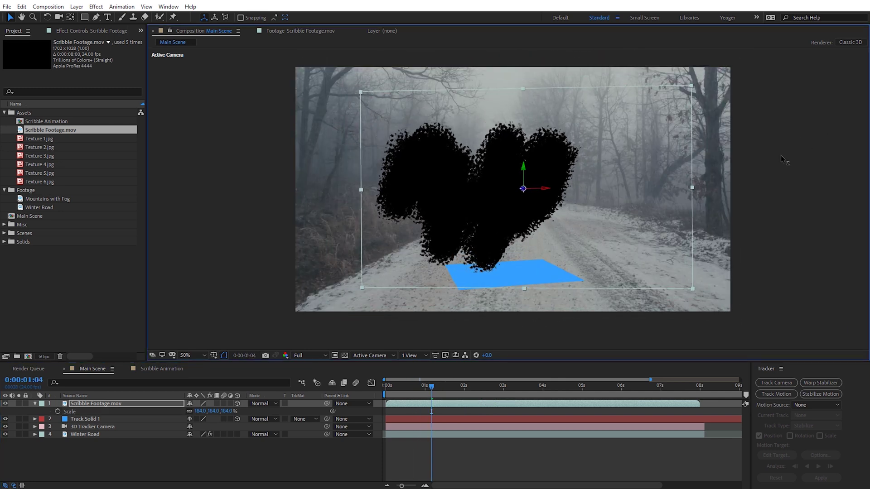
Set Scribble Footage.mov's scale to 172% and push it still farther from the camera, checking the framing over time
drag(211, 412, 425, 319)
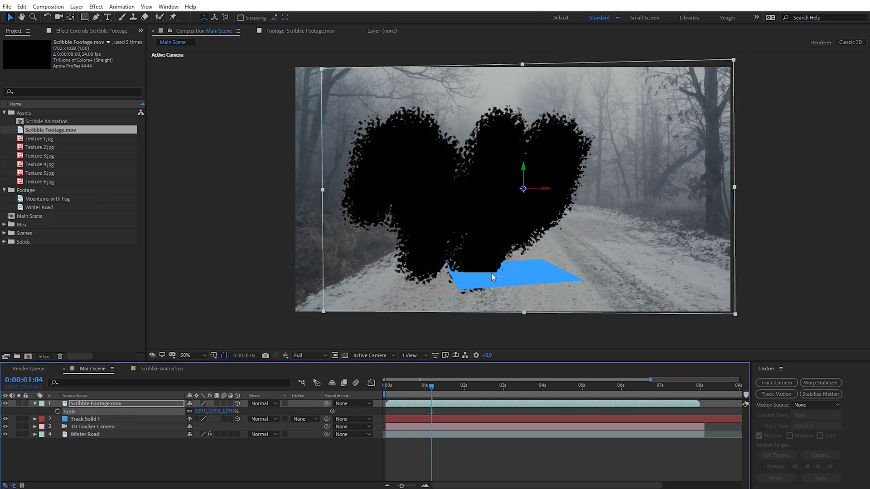
drag(200, 413, 180, 416)
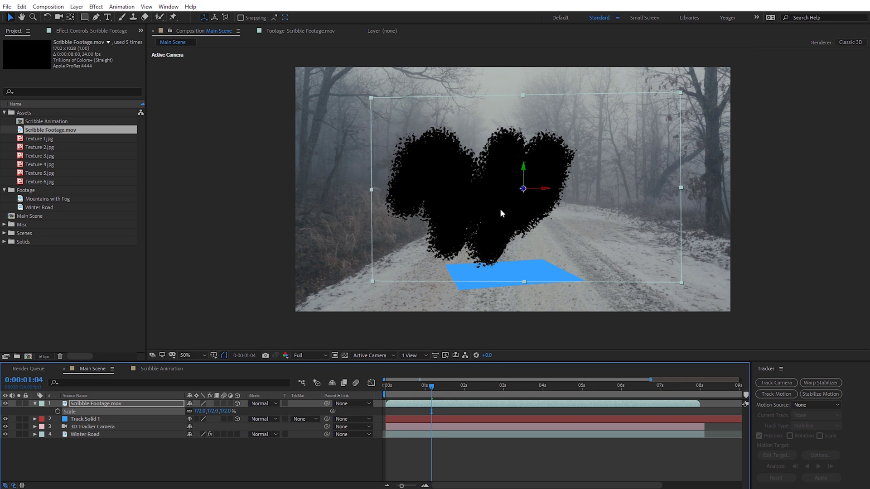
mouse_move(430, 386)
mouse_down()
mouse_move(352, 401)
mouse_move(616, 375)
mouse_move(554, 383)
mouse_up()
click(506, 386)
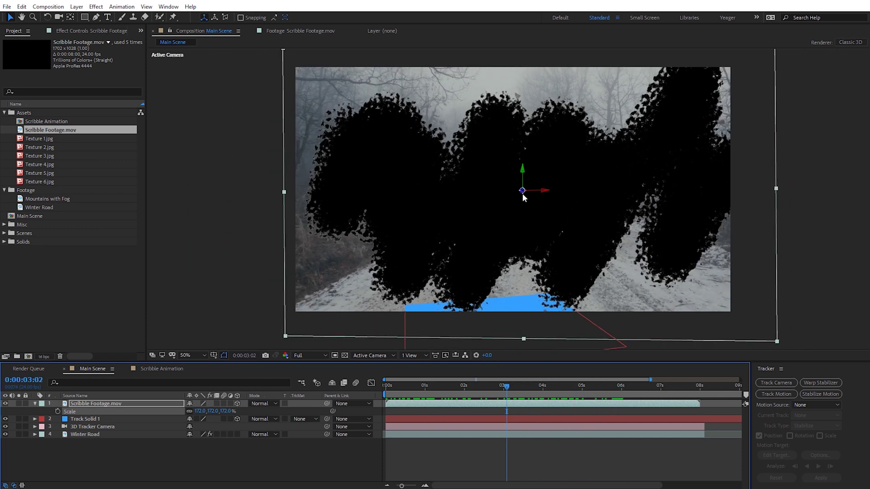
drag(522, 191, 640, 206)
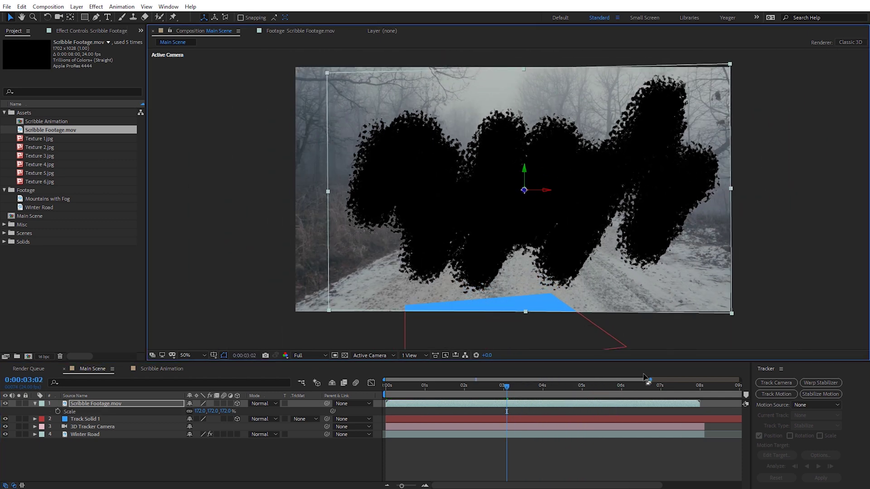
mouse_move(519, 395)
mouse_down()
mouse_move(532, 384)
mouse_move(640, 377)
mouse_move(587, 388)
mouse_move(635, 373)
mouse_move(635, 389)
mouse_move(656, 386)
mouse_move(386, 388)
mouse_move(448, 388)
mouse_move(421, 391)
mouse_up()
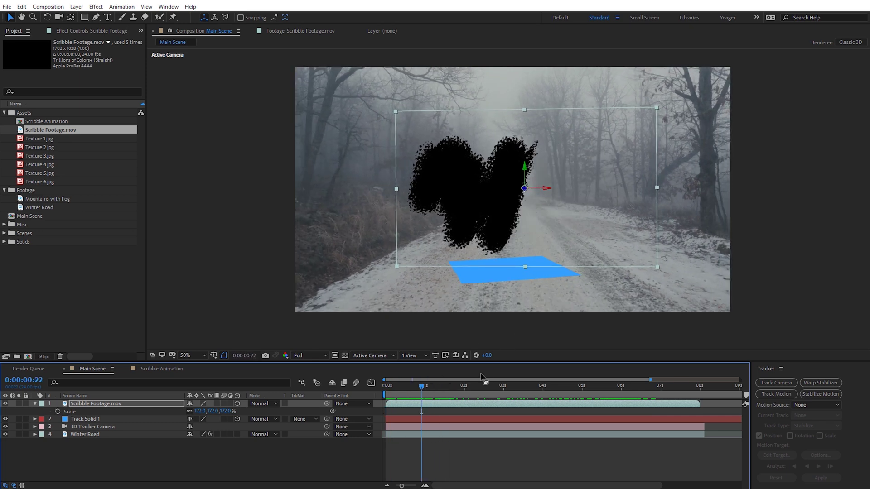
mouse_move(423, 388)
mouse_down()
mouse_move(628, 382)
mouse_move(387, 388)
mouse_move(417, 389)
mouse_up()
Hide Track Solid 1 and place the Mountains with Fog footage directly beneath Scribble Footage.mov in Main Scene
click(94, 419)
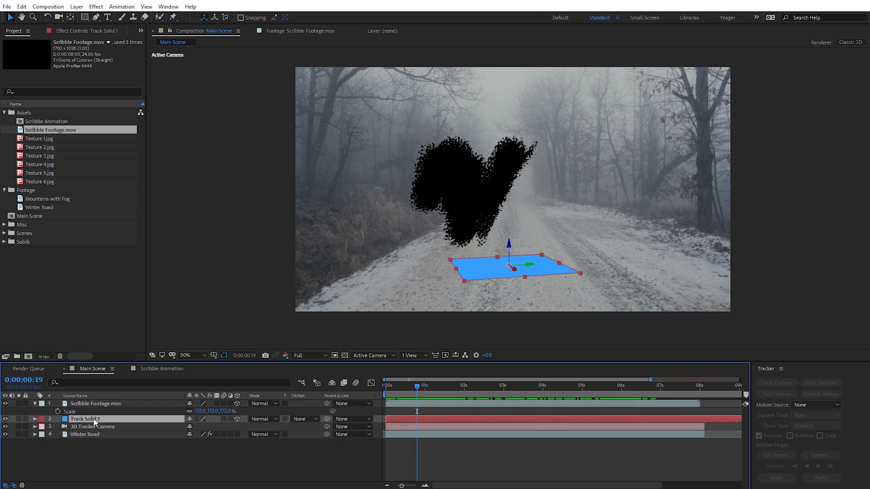
click(4, 419)
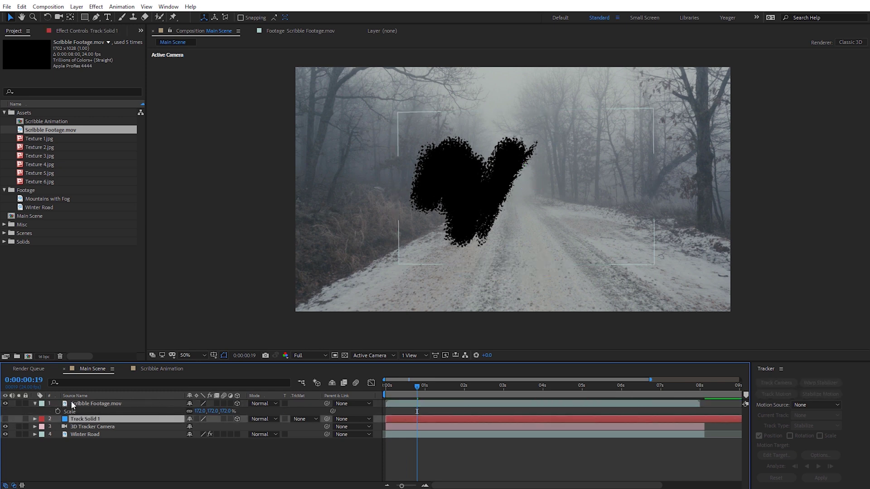
mouse_move(55, 199)
mouse_down()
mouse_move(109, 284)
mouse_move(90, 415)
mouse_up()
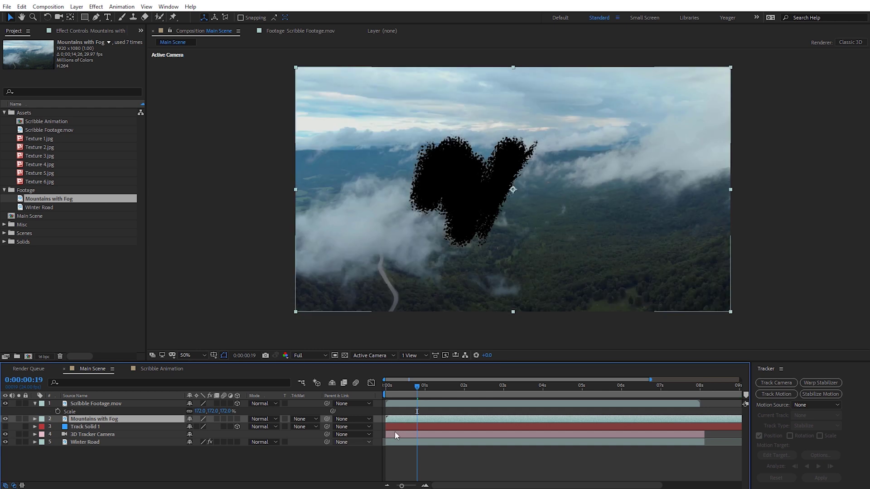
Set the Mountains with Fog layer's track matte to Alpha Matte "Scribble Footage.mov"
mouse_move(416, 383)
mouse_down()
mouse_move(399, 383)
mouse_move(469, 387)
mouse_move(458, 387)
mouse_up()
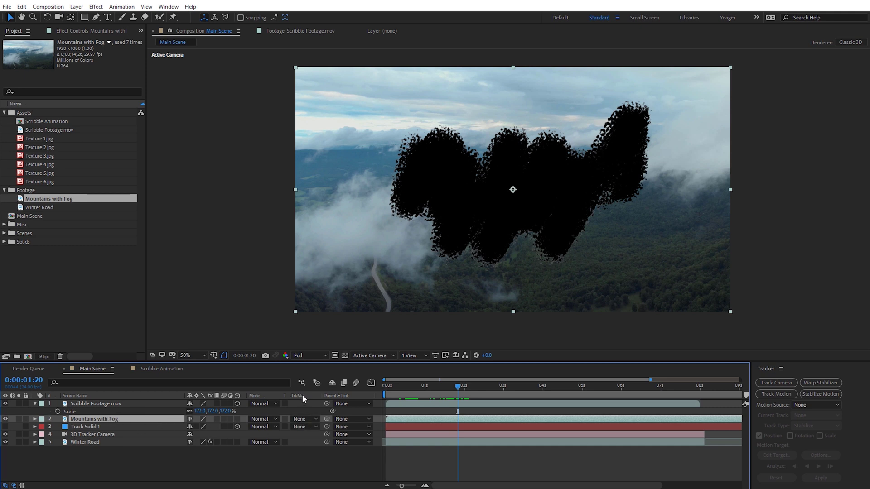
click(301, 419)
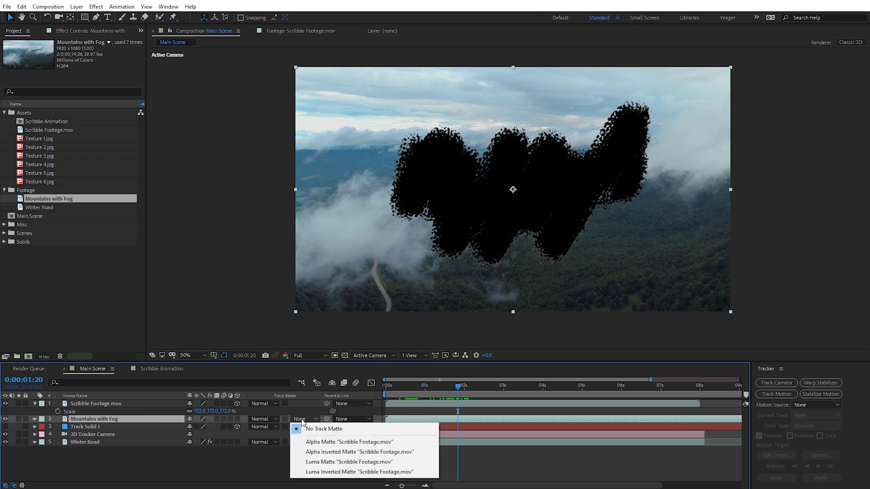
click(329, 443)
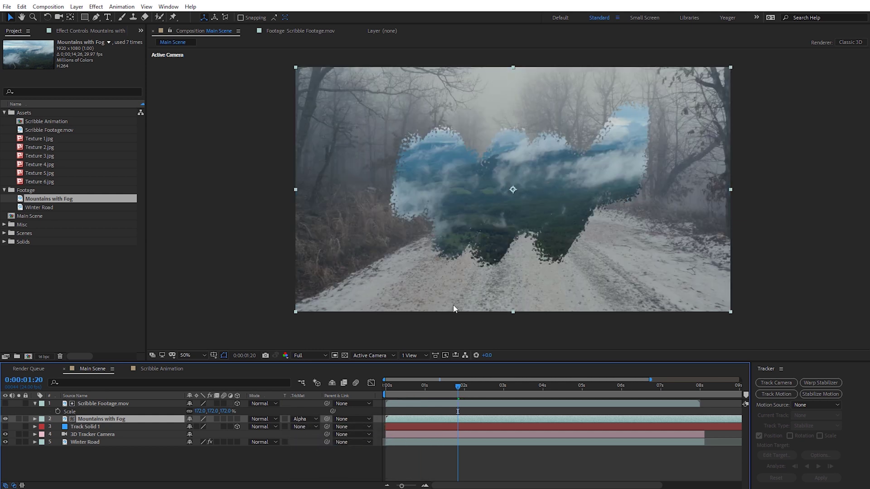
Split the Mountains with Fog layer at 0:00:06:09, once the scribble fills the frame, and preview the reveal
mouse_move(460, 388)
mouse_down()
mouse_move(384, 397)
mouse_move(665, 393)
mouse_move(577, 397)
mouse_move(609, 396)
mouse_move(669, 386)
mouse_move(608, 396)
mouse_move(600, 386)
mouse_move(635, 381)
mouse_up()
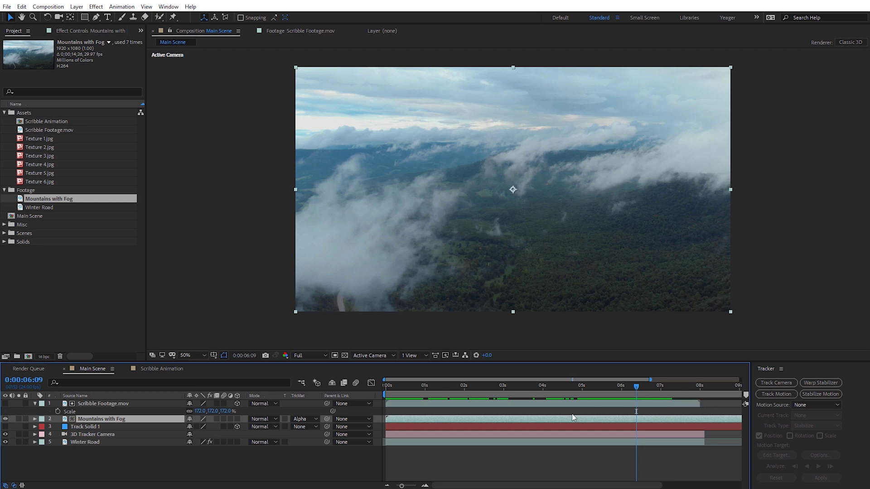
key(ctrl+shift+d)
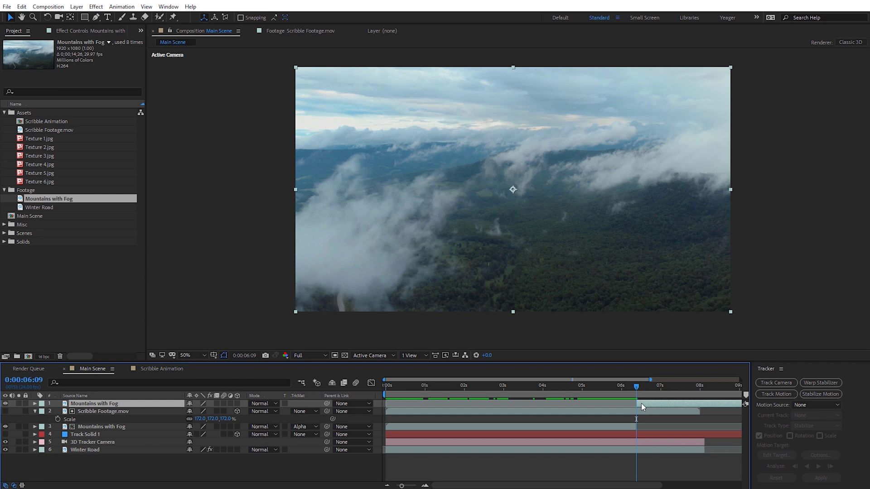
drag(402, 486, 395, 485)
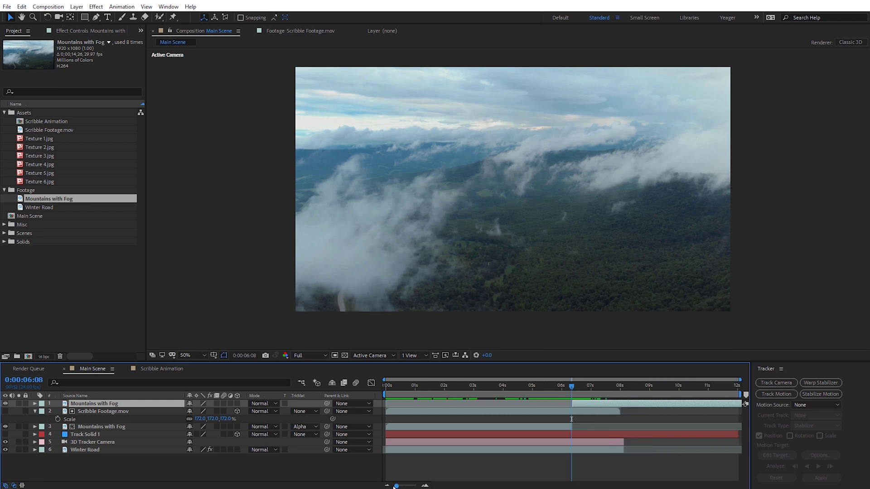
mouse_move(571, 388)
mouse_down()
mouse_move(480, 388)
mouse_move(585, 402)
mouse_move(718, 401)
mouse_move(554, 408)
mouse_up()
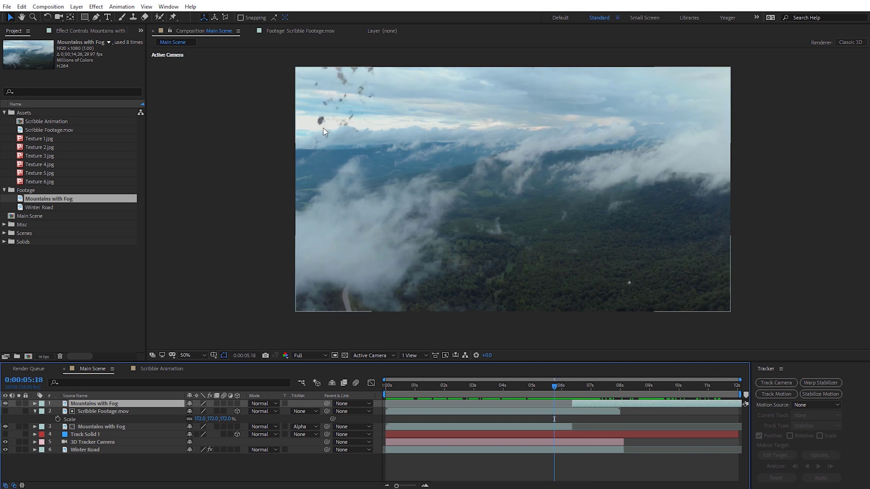
mouse_move(554, 387)
mouse_down()
mouse_move(633, 398)
mouse_move(403, 399)
mouse_move(474, 395)
mouse_up()
key(space)
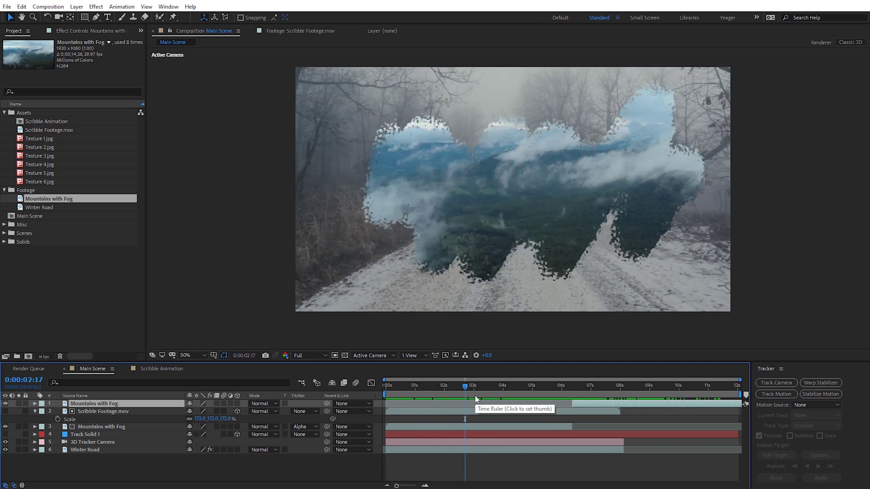
Shift Scribble Footage.mov slightly to the left along its X axis and check the reveal around 0:00:02:13 to 0:00:02:21
click(88, 411)
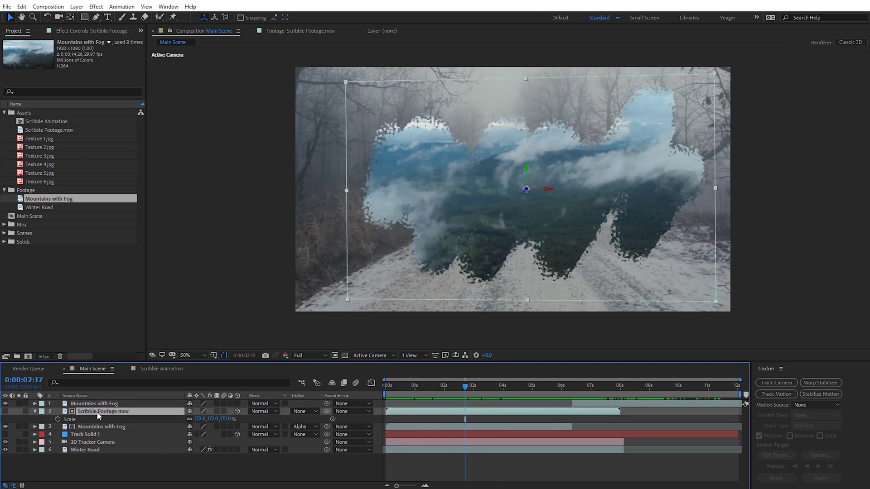
drag(548, 192, 514, 193)
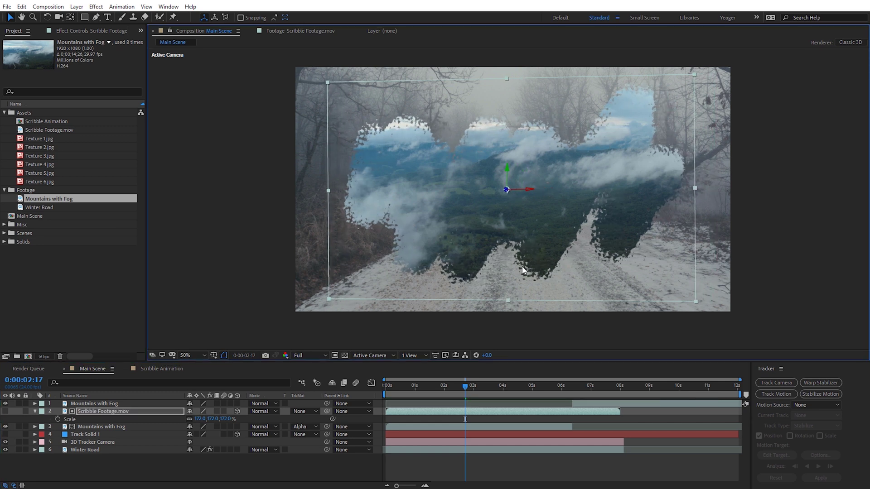
mouse_move(465, 393)
mouse_down()
mouse_move(585, 386)
mouse_move(473, 394)
mouse_up()
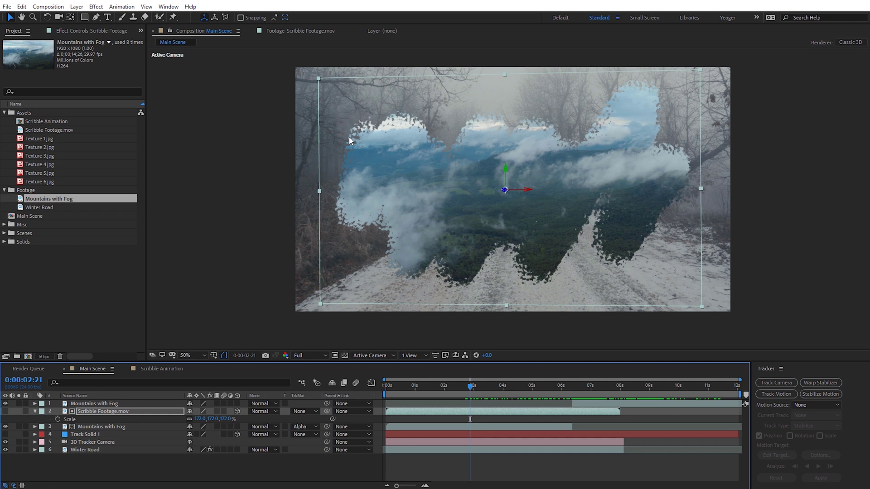
mouse_move(471, 391)
mouse_down()
mouse_move(411, 388)
mouse_move(459, 390)
mouse_up()
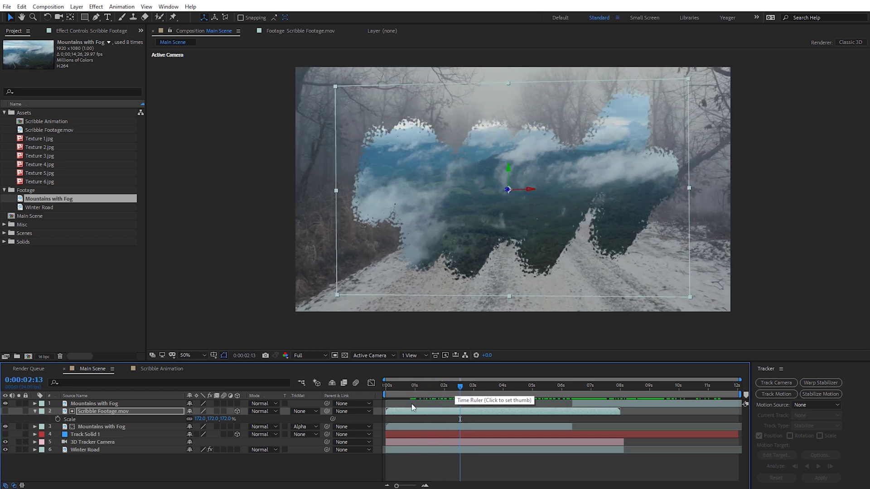
Pre-compose every layer above Winter Road in Main Scene into a composition named PreComp, moving all attributes, and go to 0:00:02:00
click(88, 404)
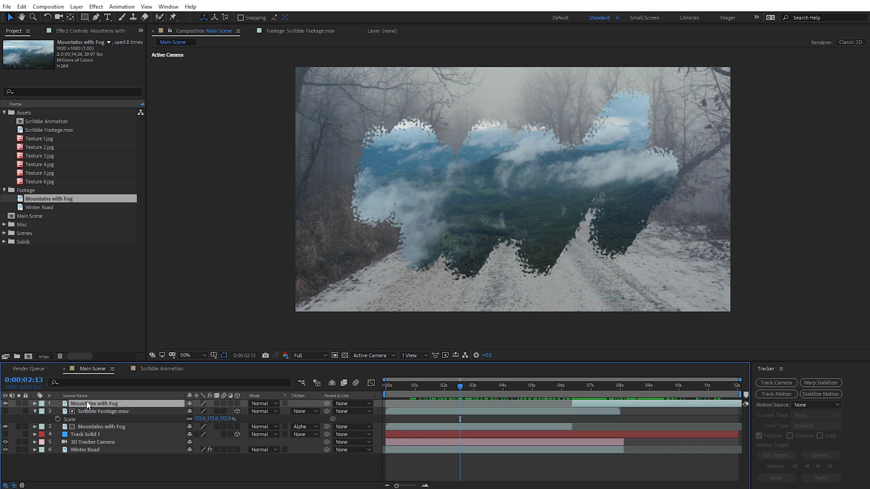
shift+click(92, 441)
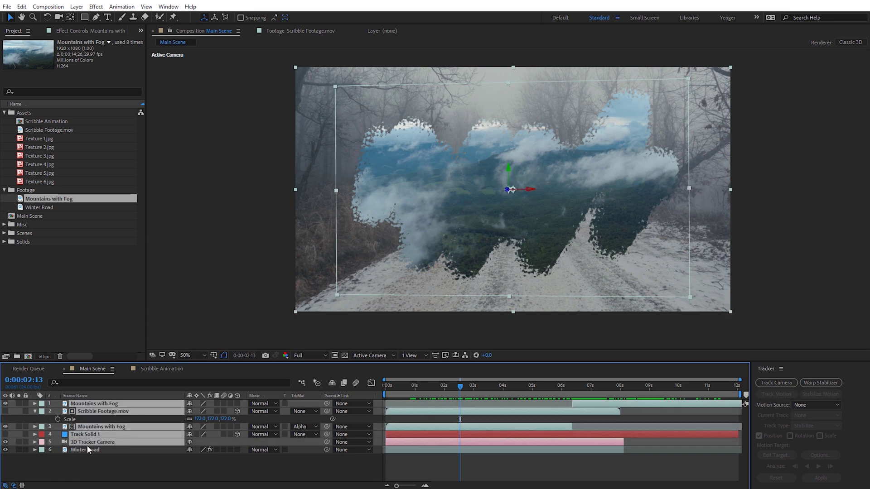
click(76, 7)
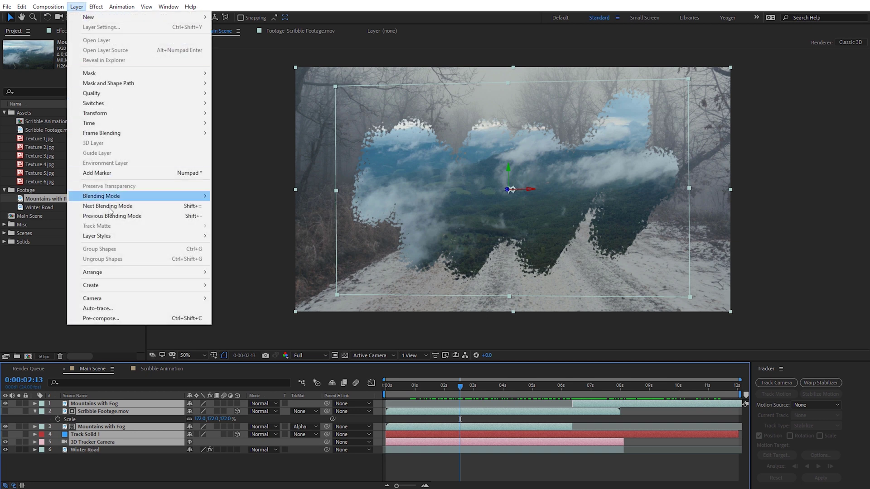
click(100, 318)
text(PreComp)
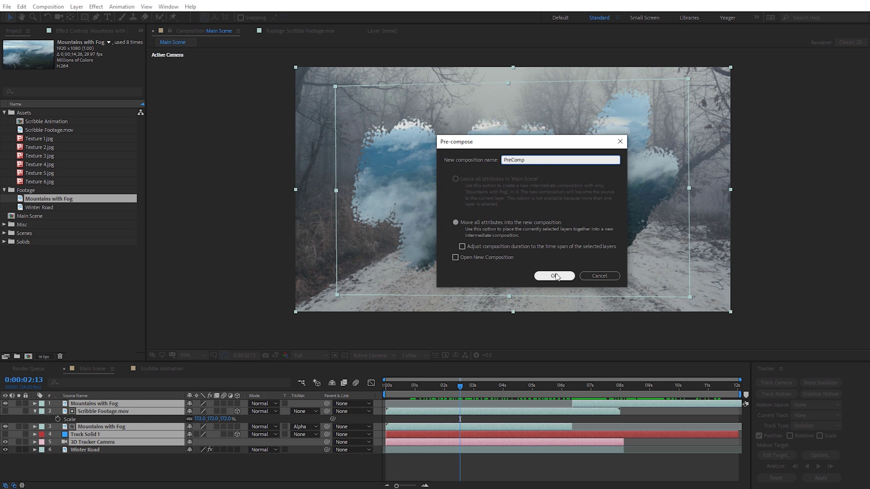
click(555, 276)
mouse_move(461, 390)
mouse_down()
mouse_move(447, 391)
mouse_move(540, 397)
mouse_move(441, 403)
mouse_move(443, 390)
mouse_move(413, 389)
mouse_move(468, 391)
mouse_move(445, 400)
mouse_up()
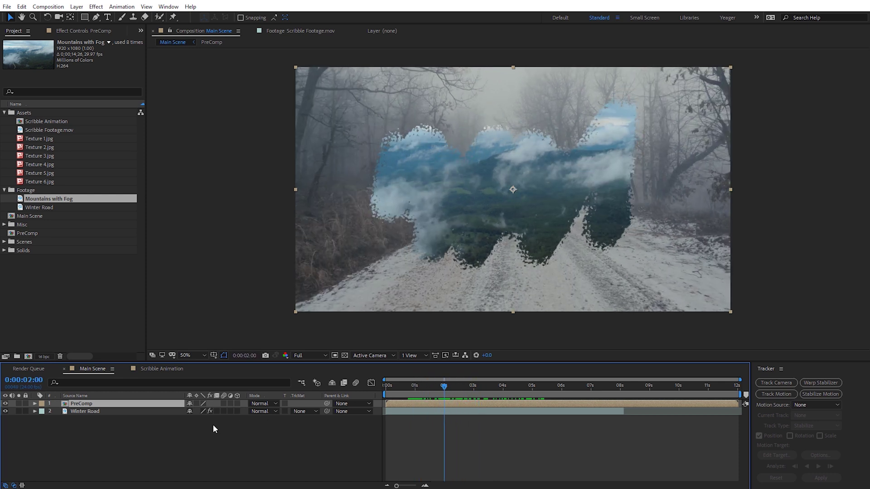
Duplicate the PreComp layer twice in Main Scene
key(ctrl+d)
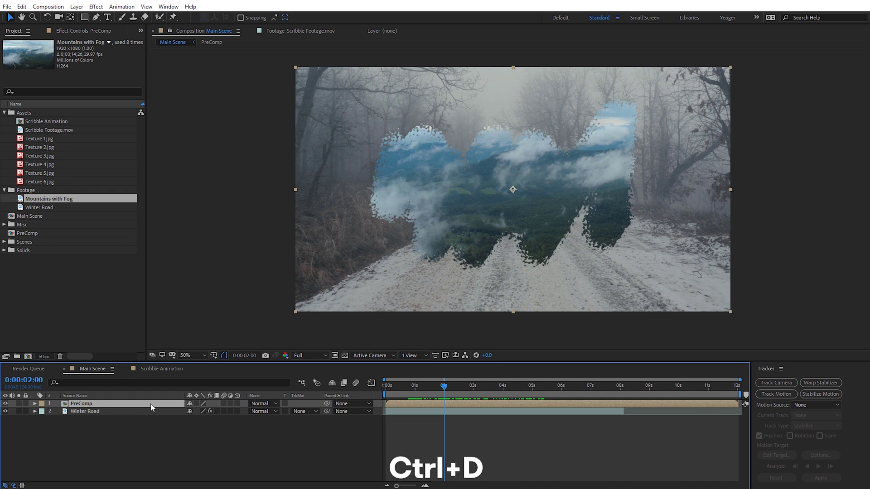
key(ctrl+d)
key(ctrl+d)
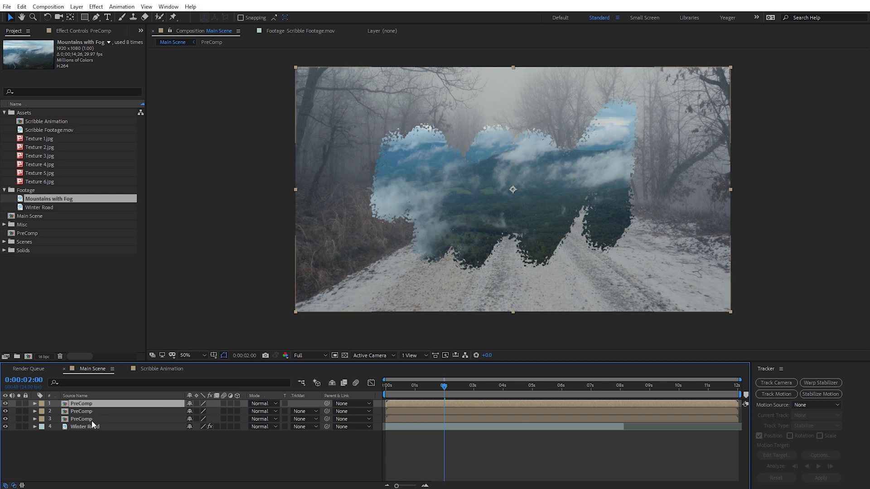
Rename the middle PreComp layer "Light Rays" and the topmost one "Matte"
click(76, 412)
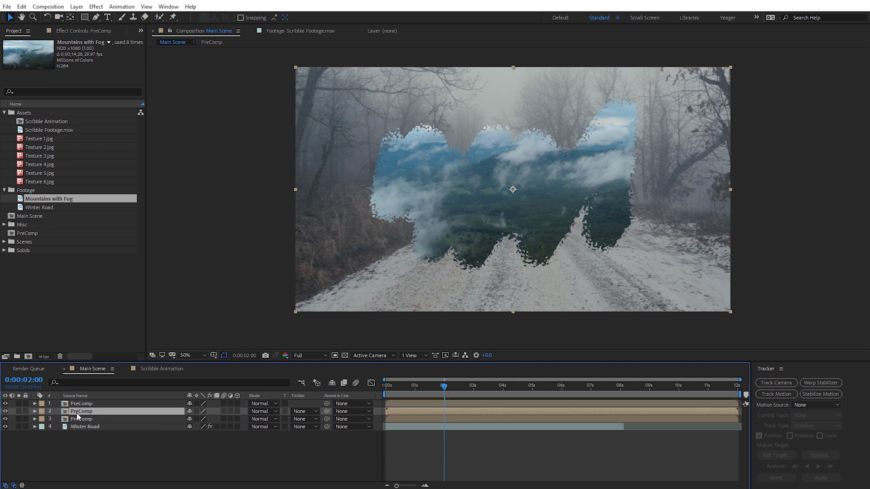
key(Return)
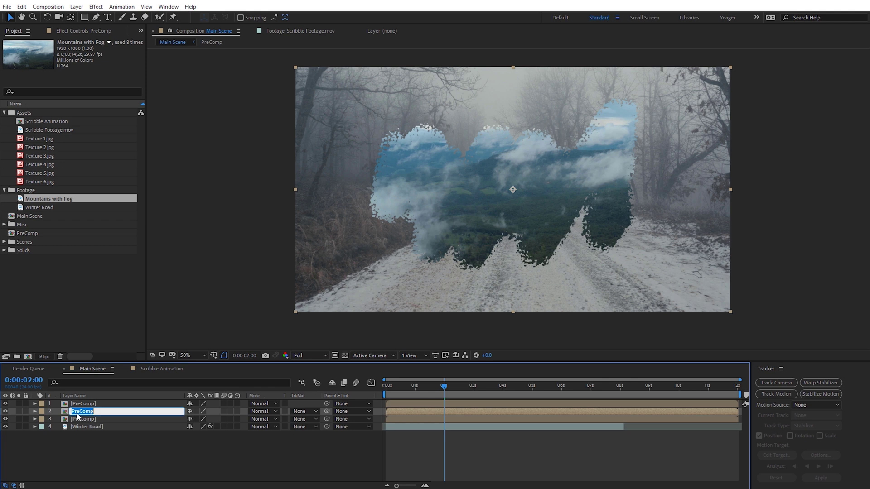
text(Light Rays)
key(Return)
click(92, 403)
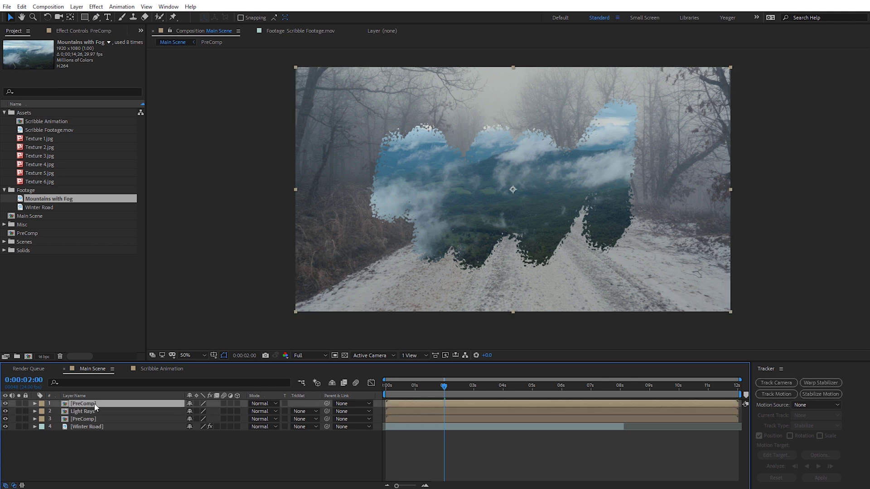
key(Return)
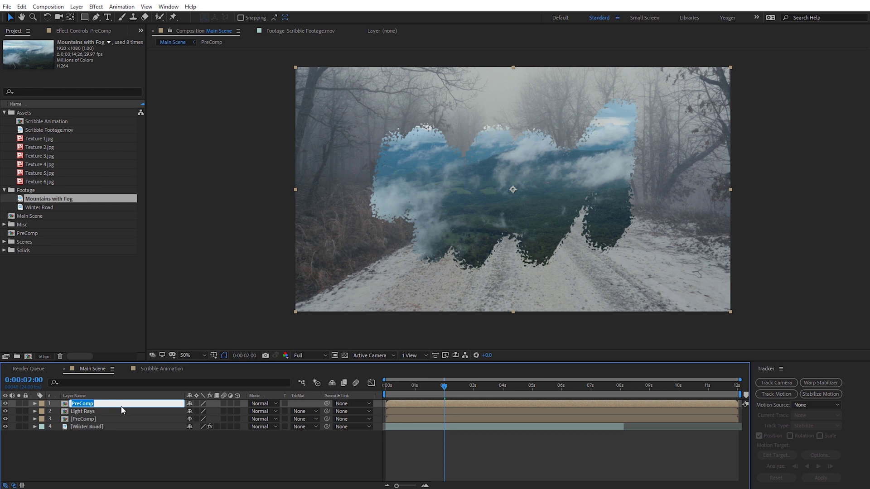
text(Matte)
click(120, 445)
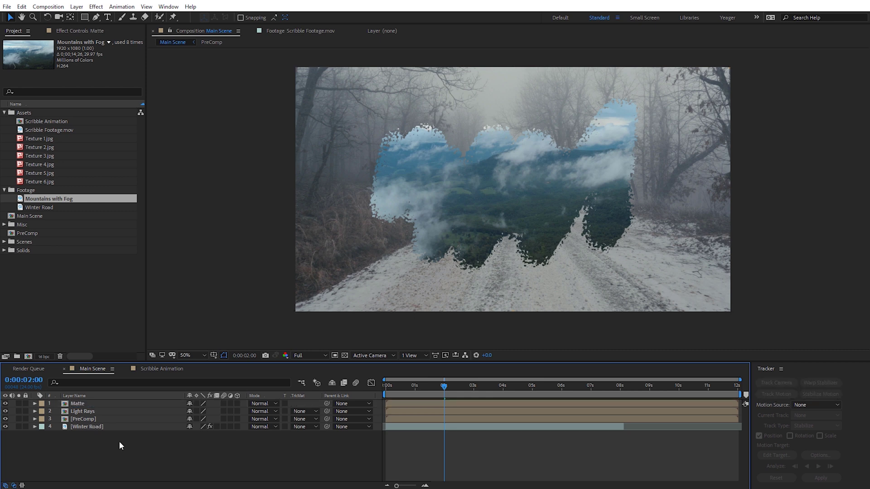
Solo the Light Rays layer and apply the CC Radial Fast Blur effect to it
click(18, 410)
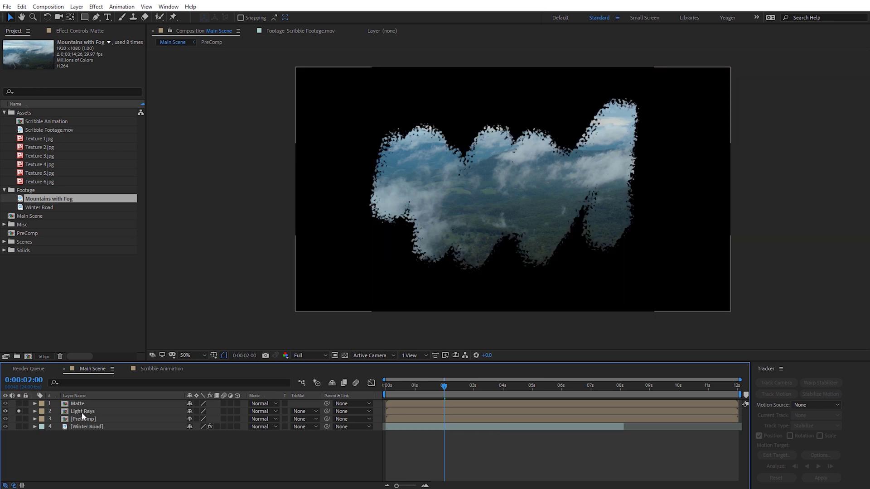
click(83, 412)
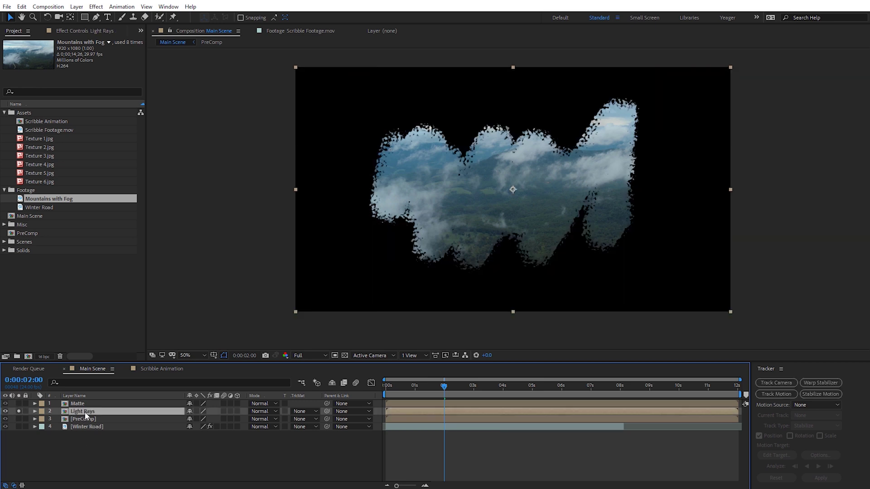
click(95, 7)
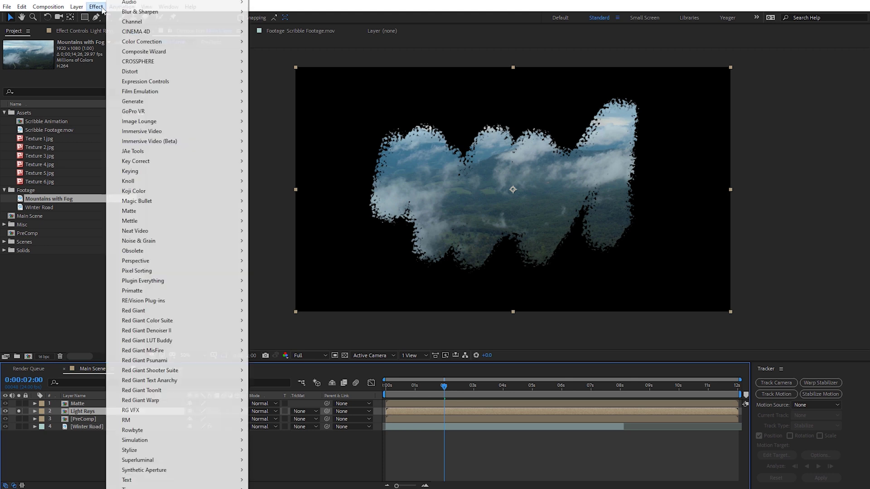
mouse_move(223, 13)
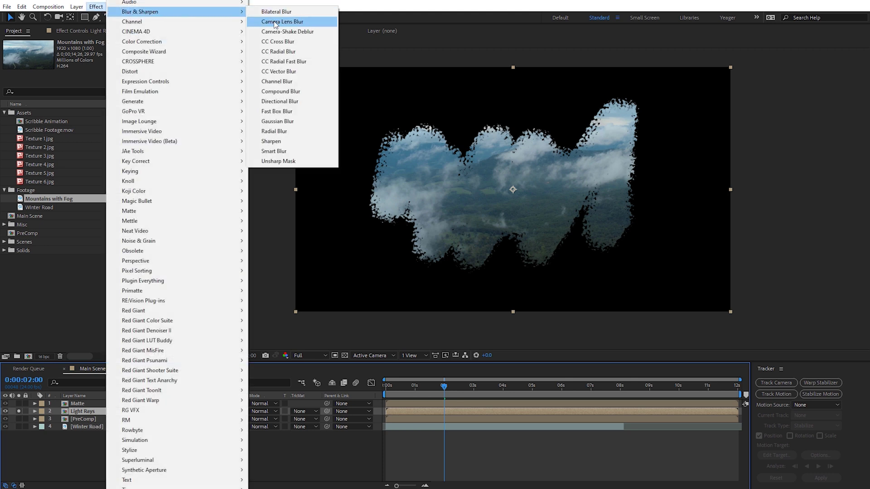
click(285, 62)
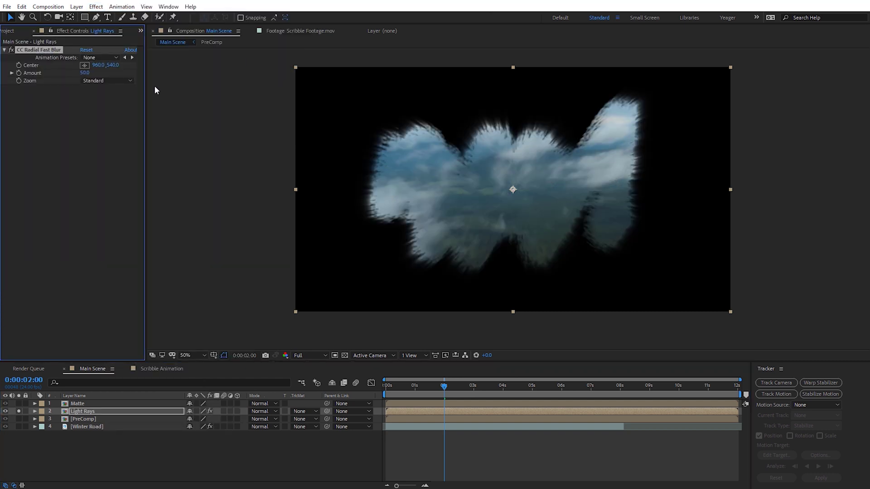
Set the radial blur's Amount to 80 and move its Center to about 918, 566 within the scribble shape
text(80)
key(Return)
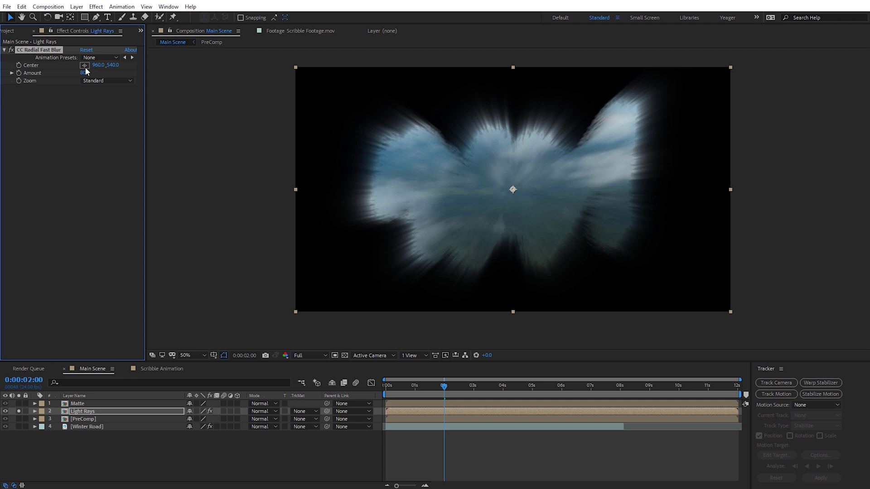
click(471, 177)
drag(472, 177, 505, 198)
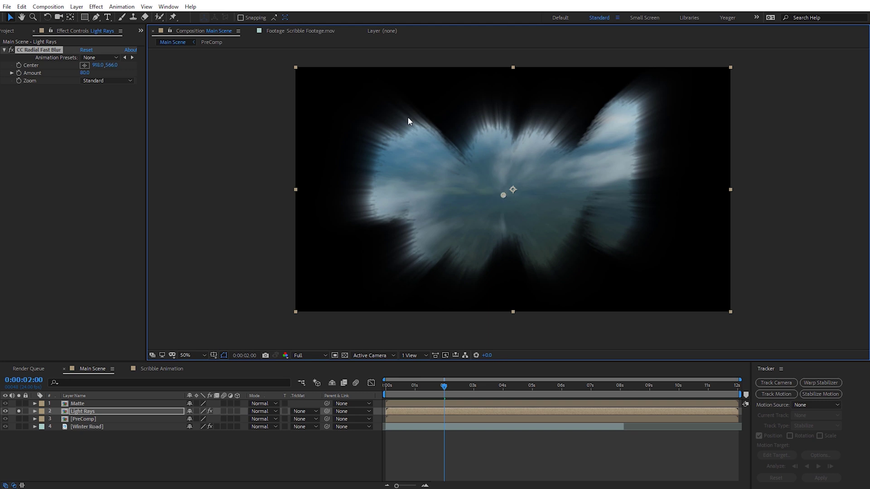
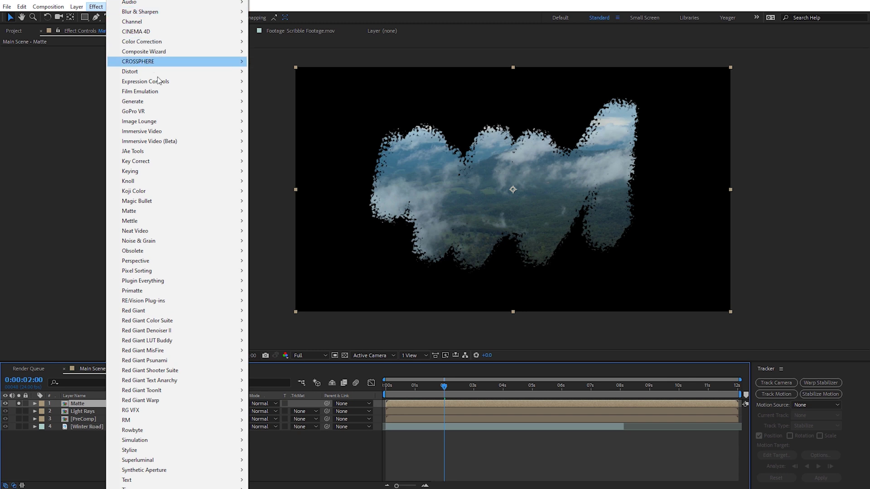
Apply the Matte Choker effect to the Matte layer and set Geometric Softness 1 to 35
mouse_move(228, 214)
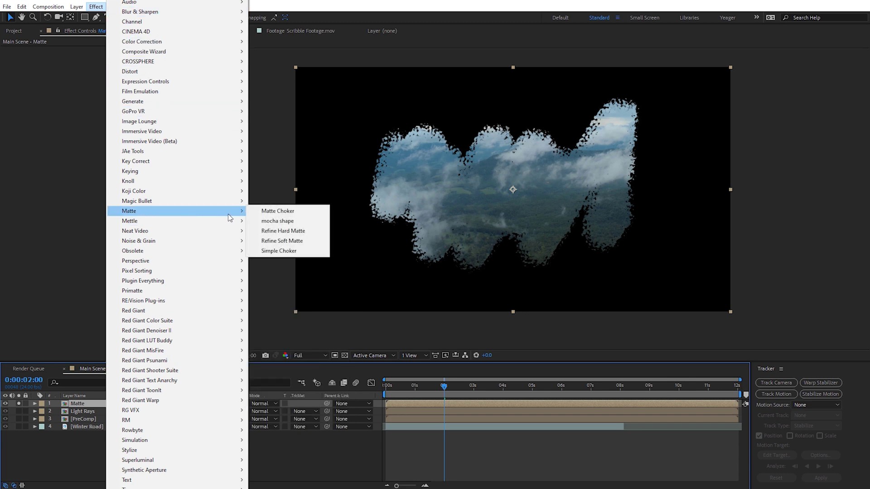
click(265, 213)
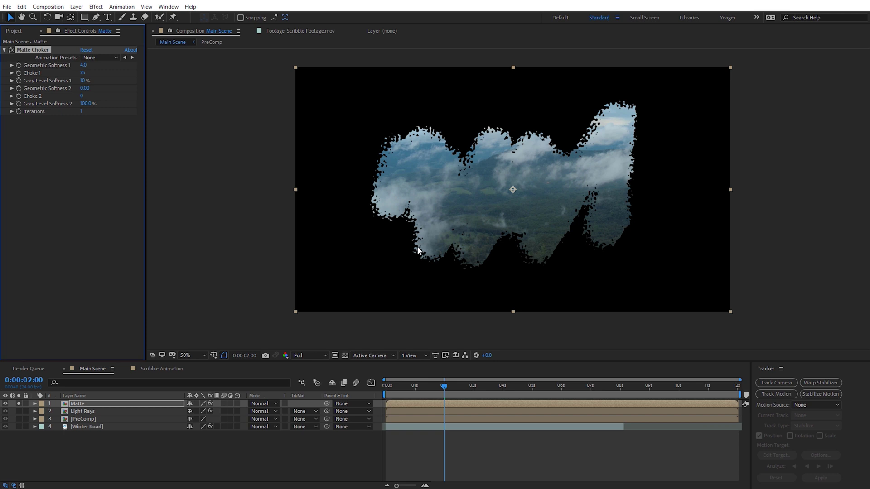
click(83, 65)
text(35)
key(Return)
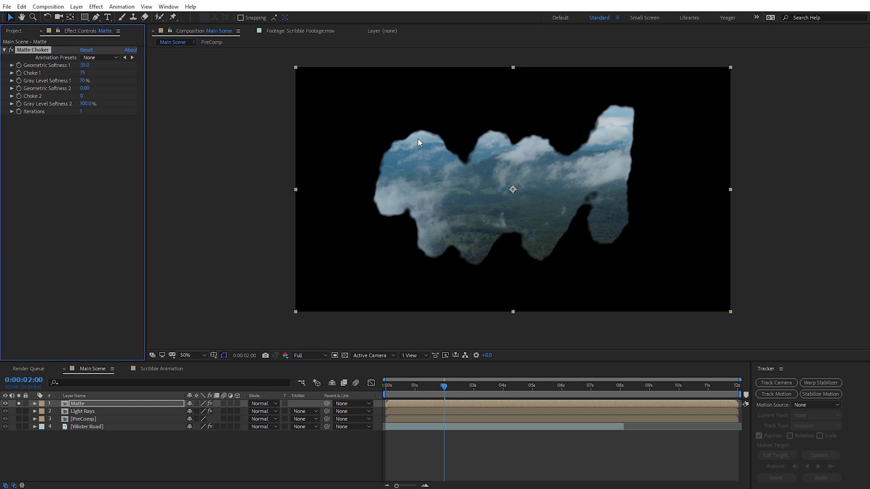
Set the Matte Choker's Choke 1 to 126 and Gray Level Softness 1 to 28%
click(85, 73)
key(Return)
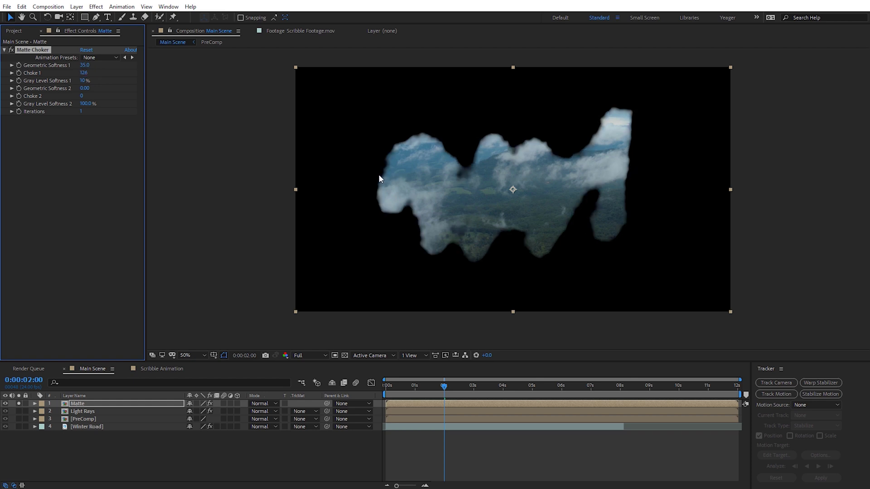
click(83, 81)
text(28)
key(Return)
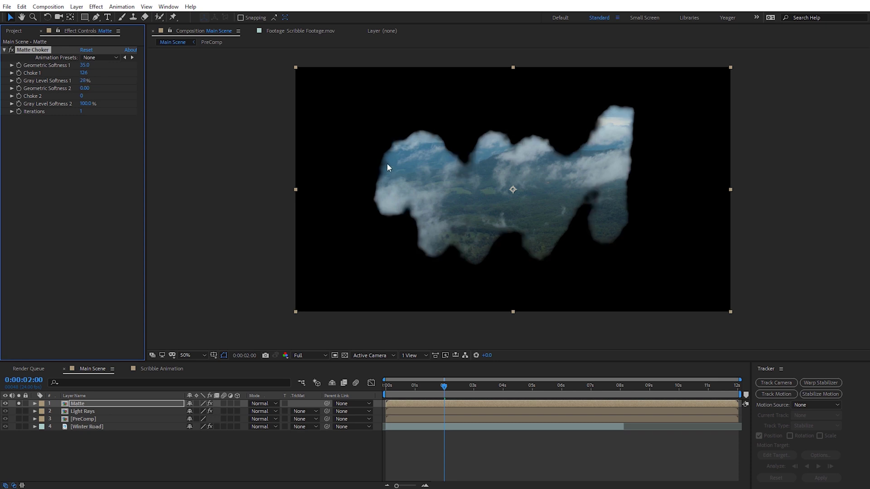
Unsolo the Matte layer and set the Light Rays layer's track matte to Alpha Inverted Matte "Matte"
click(19, 403)
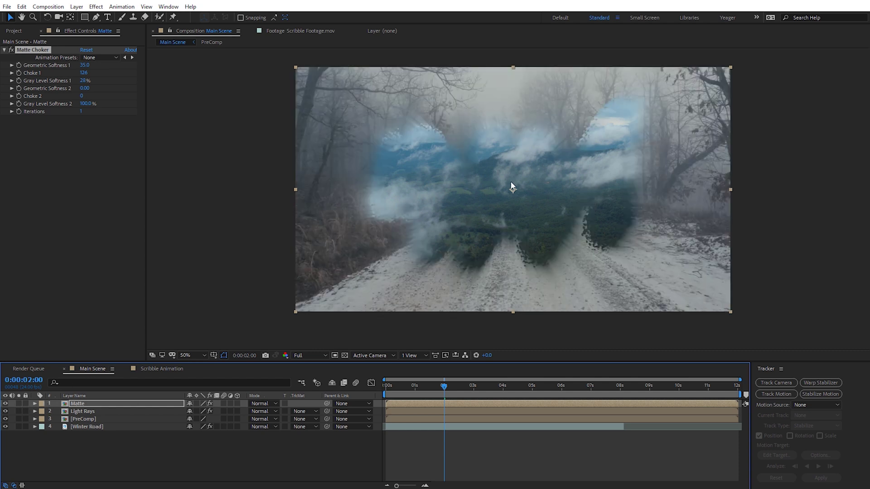
key(period)
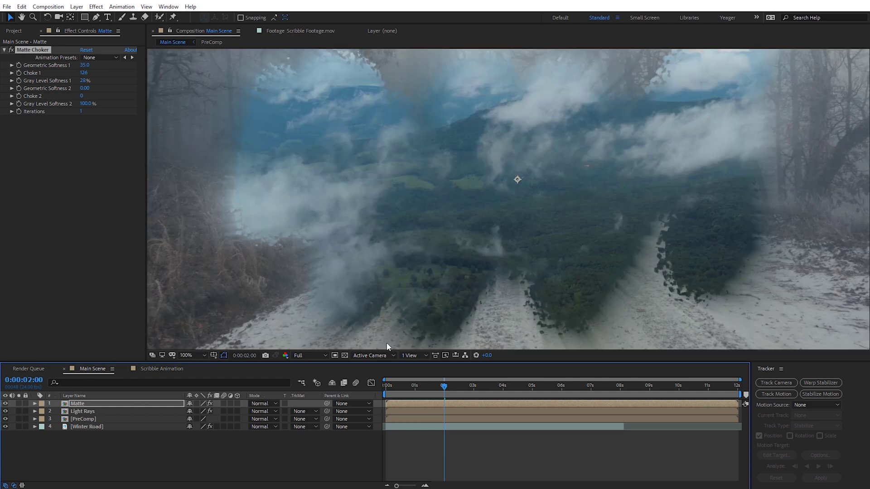
drag(446, 388, 414, 400)
click(88, 412)
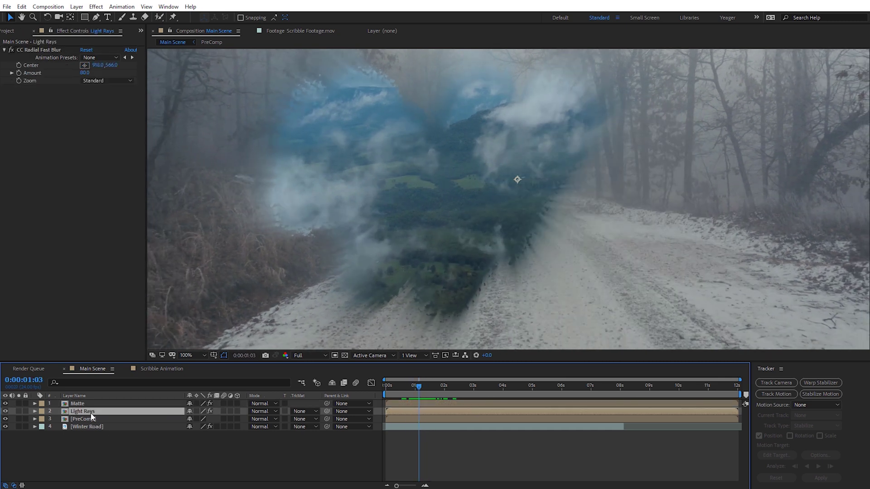
click(301, 412)
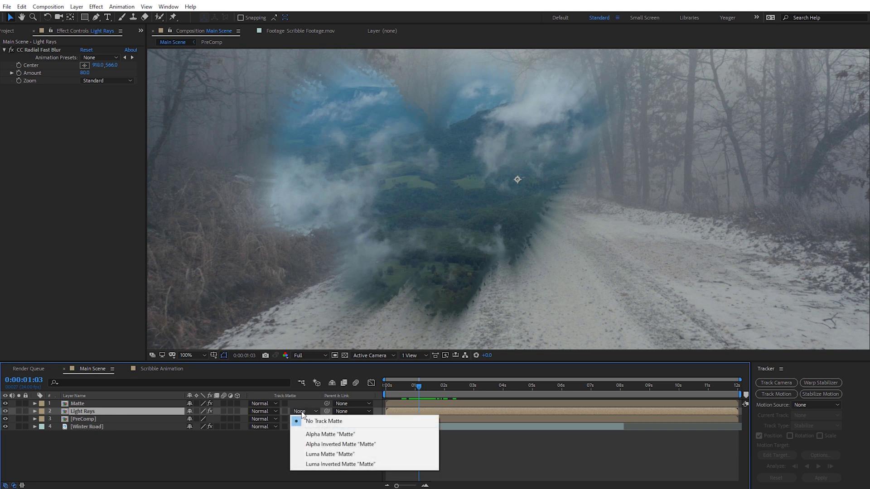
click(328, 444)
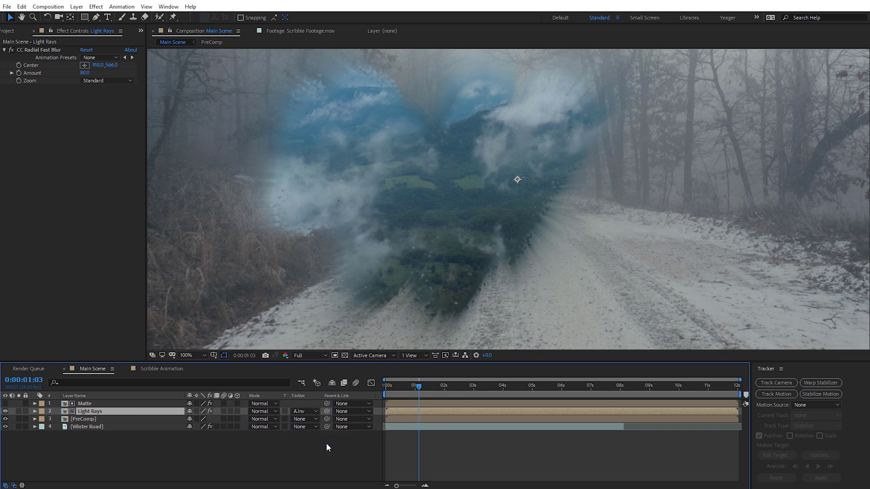
Examine the Light Rays layer soloed through 0:00:02:12, and inspect the ray edges in the full composite at 0:00:02:05
click(19, 411)
key(comma)
key(comma)
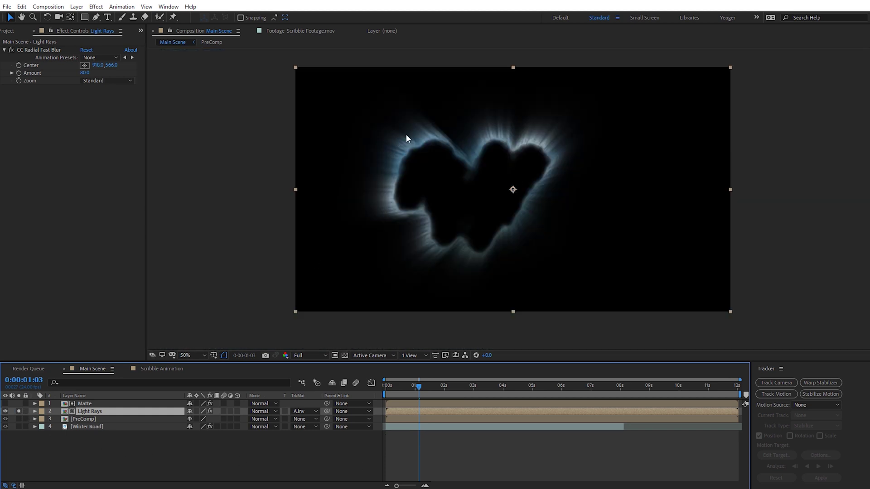
drag(418, 385, 459, 386)
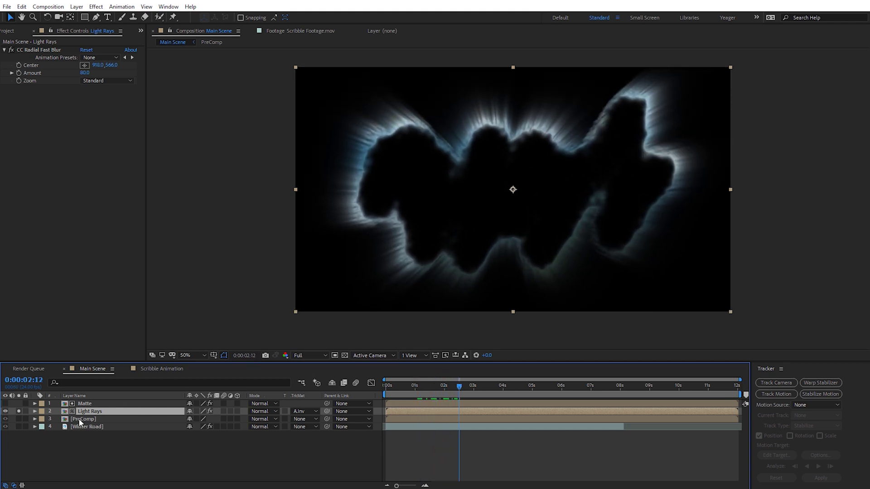
click(18, 411)
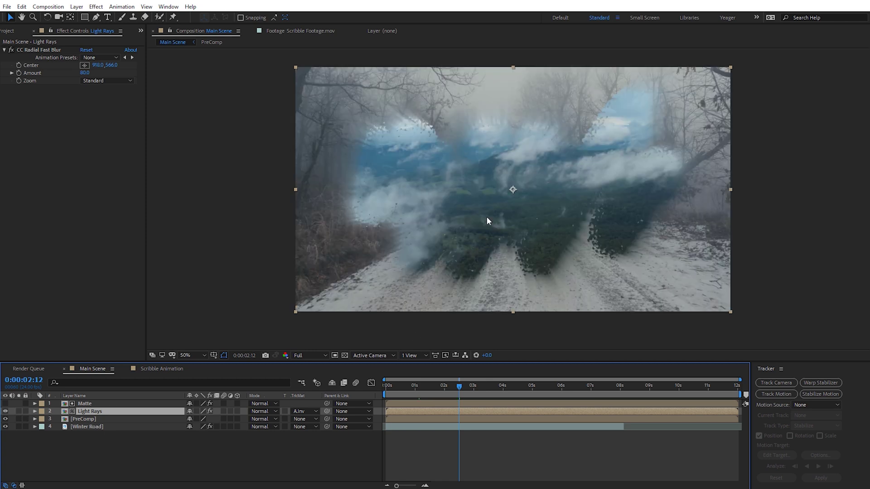
mouse_move(460, 384)
mouse_down()
mouse_move(490, 385)
mouse_move(452, 387)
mouse_up()
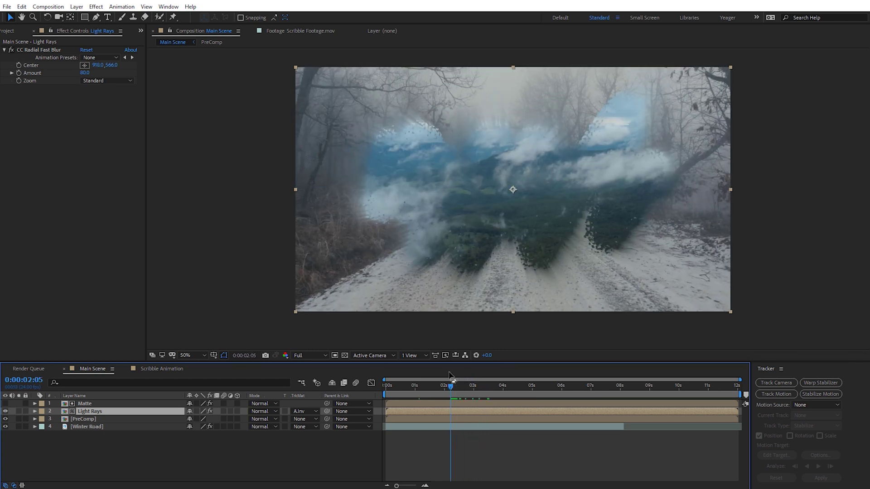
scroll(532, 295, up, 2)
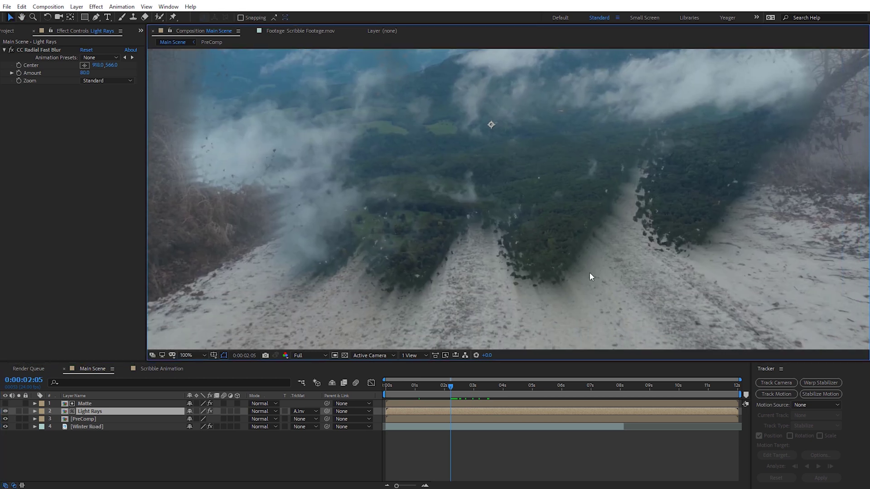
Set the Light Rays layer's blending mode to Screen
scroll(555, 279, down, 2)
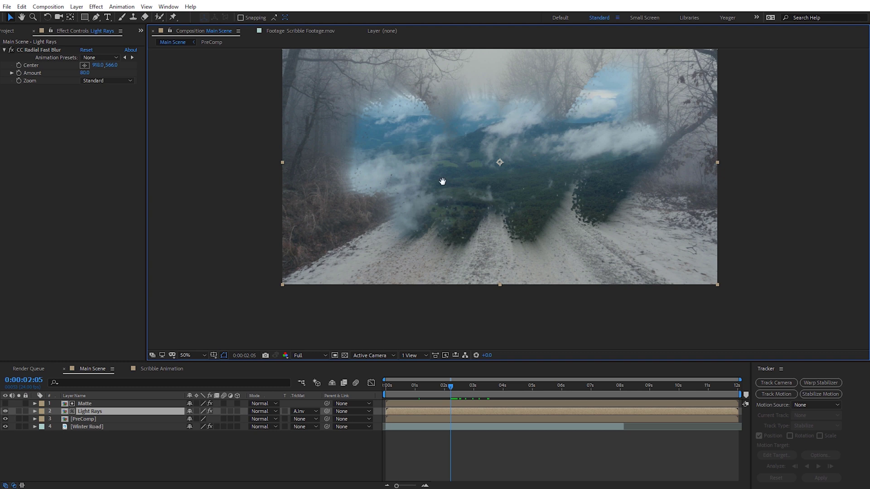
drag(442, 182, 406, 227)
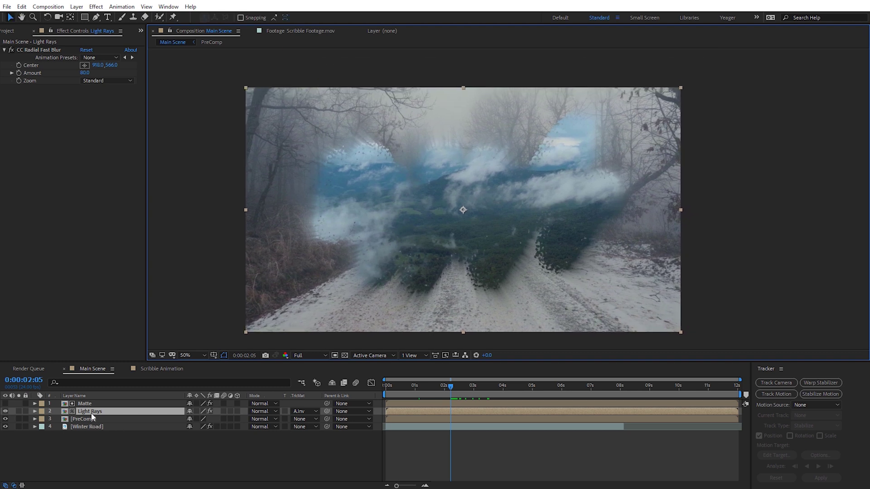
click(270, 411)
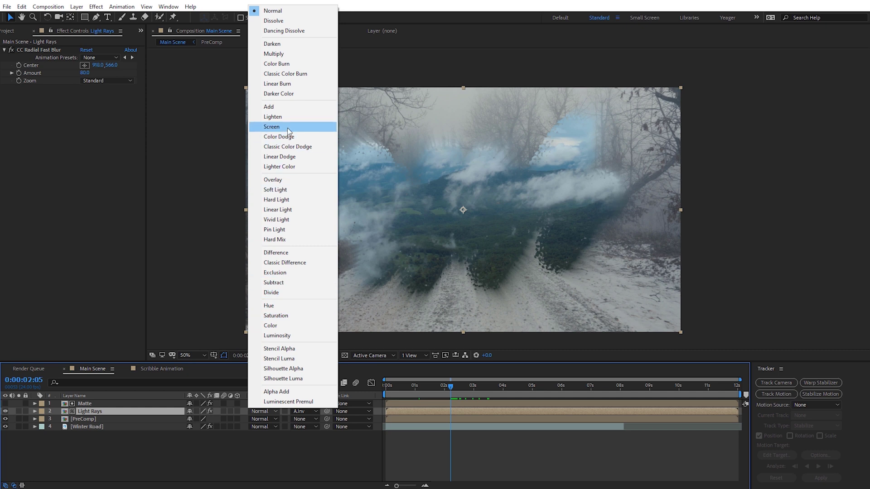
click(287, 128)
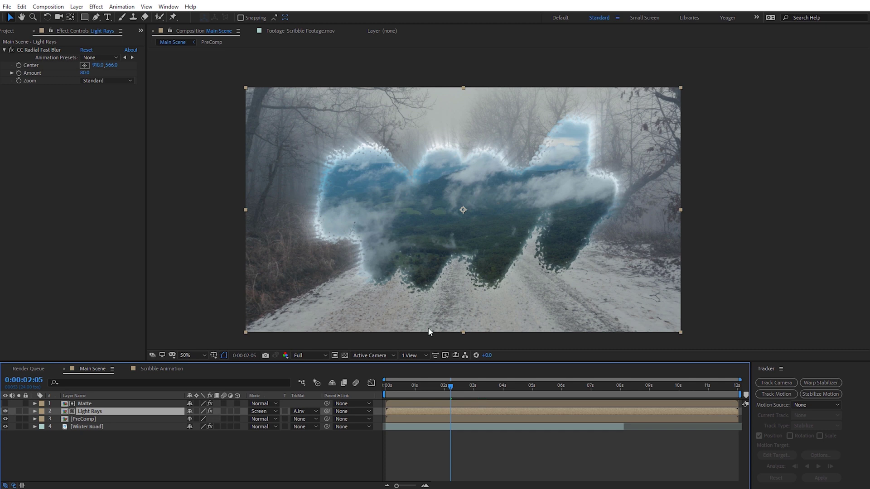
Set the Light Rays layer's opacity to 50% and preview the softened glow through 0:00:02:11
key(t)
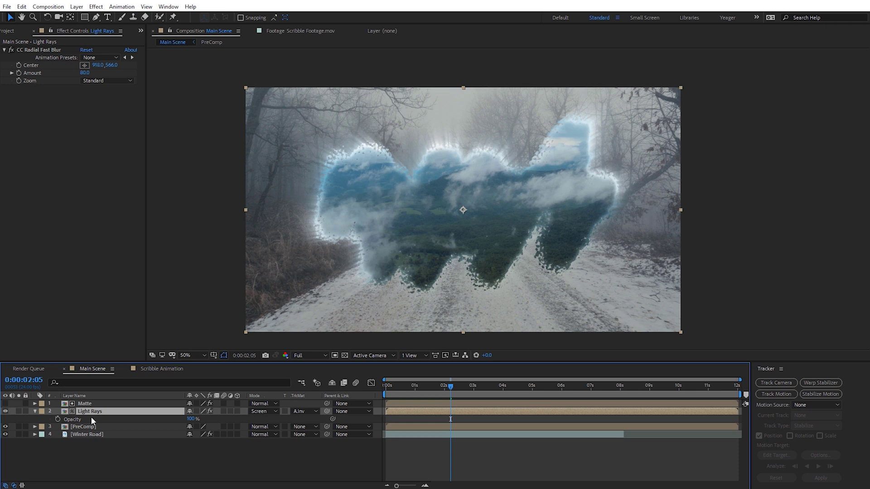
drag(190, 419, 176, 418)
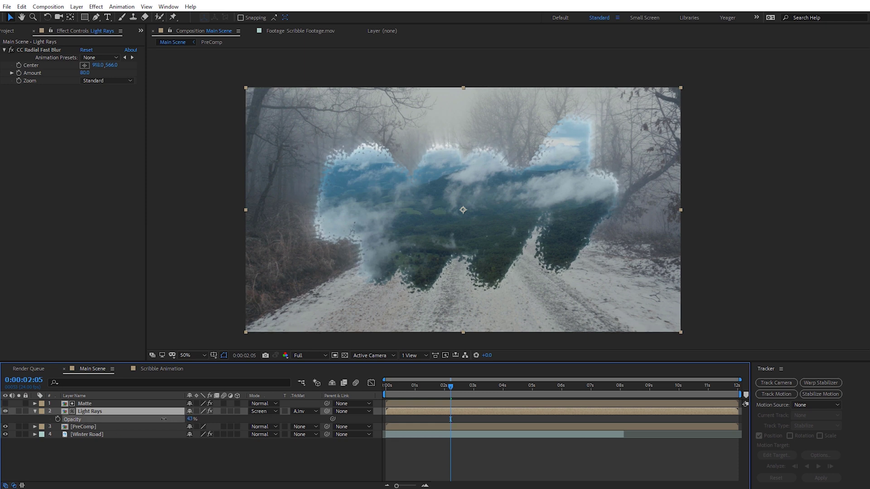
click(193, 418)
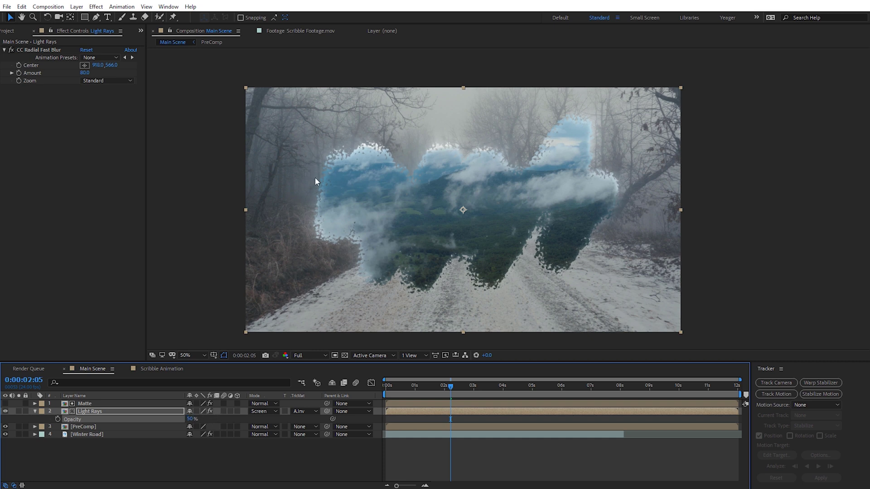
drag(409, 387, 452, 385)
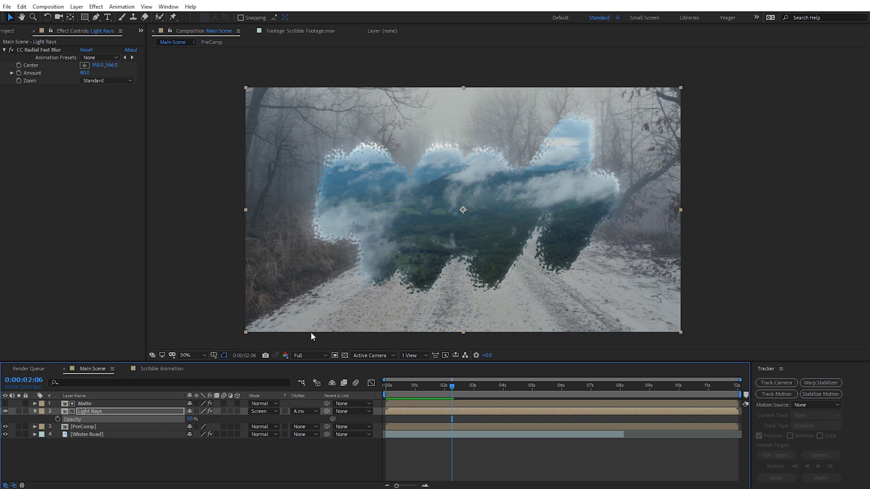
drag(310, 333, 349, 328)
mouse_move(452, 385)
mouse_down()
mouse_move(407, 385)
mouse_move(458, 390)
mouse_up()
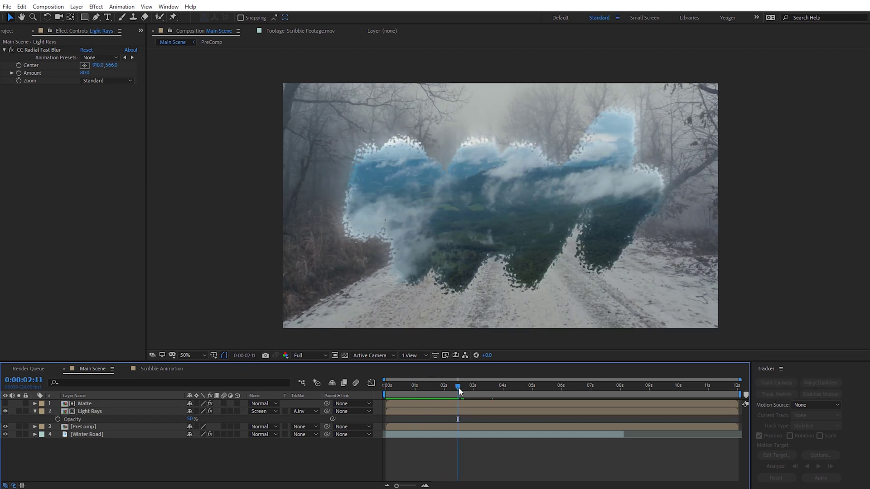
In PreComp, enable motion blur on the Scribble Footage.mov layer, and switch the composition's motion blur on and back off
click(87, 428)
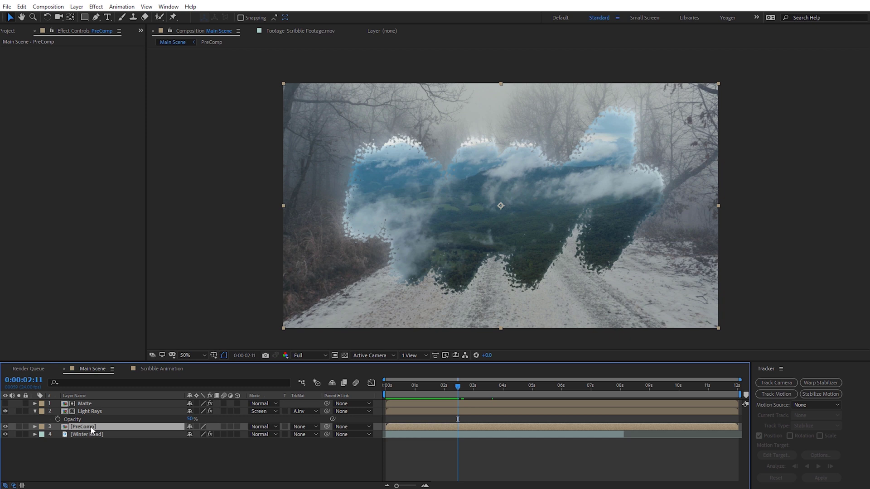
double_click(90, 427)
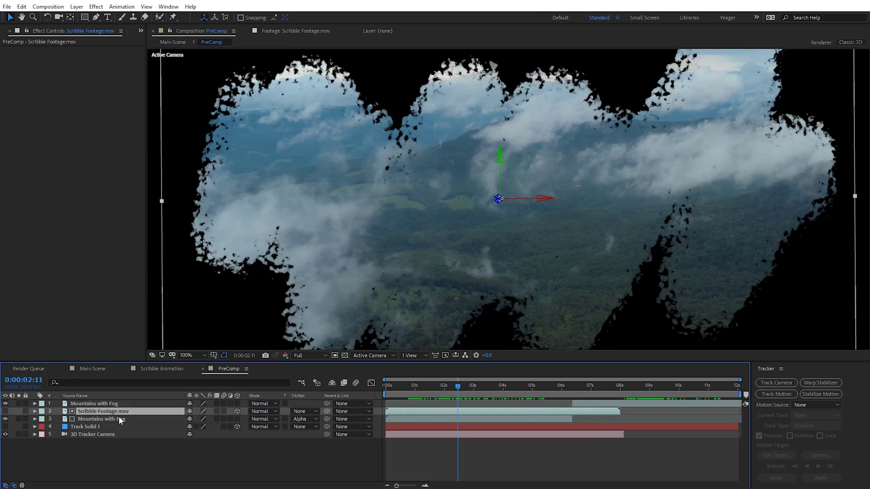
click(224, 412)
drag(457, 387, 493, 384)
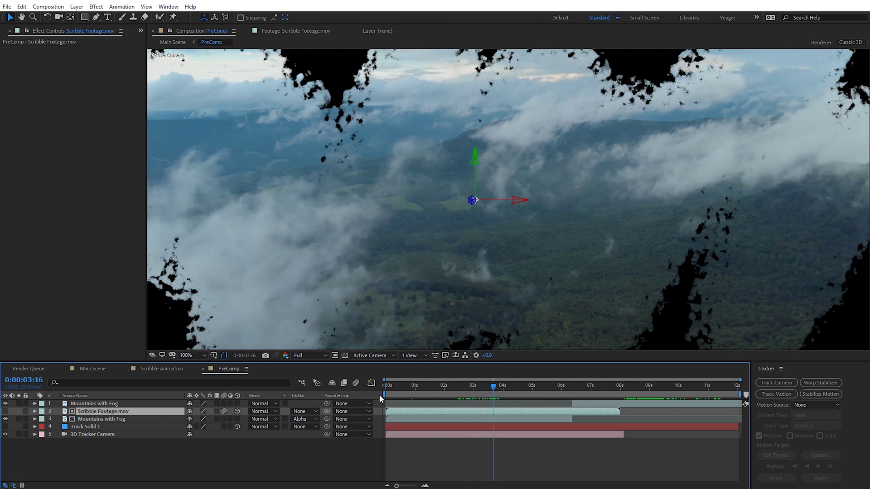
click(356, 383)
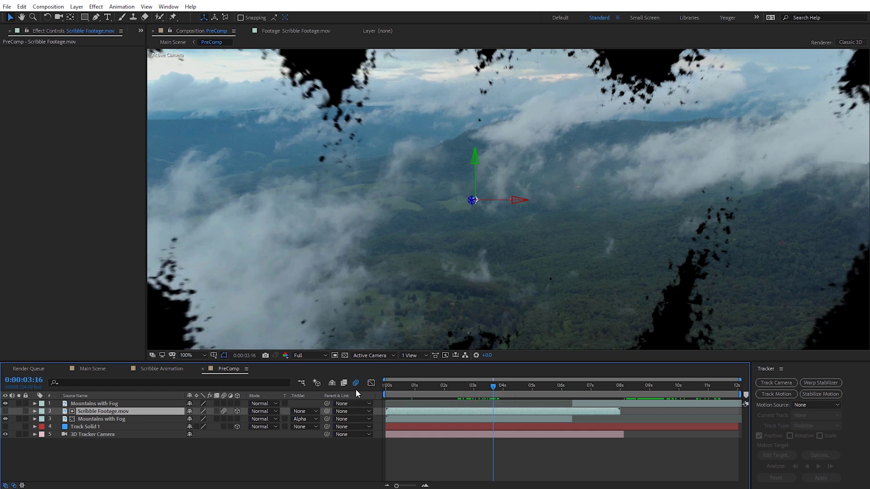
click(356, 384)
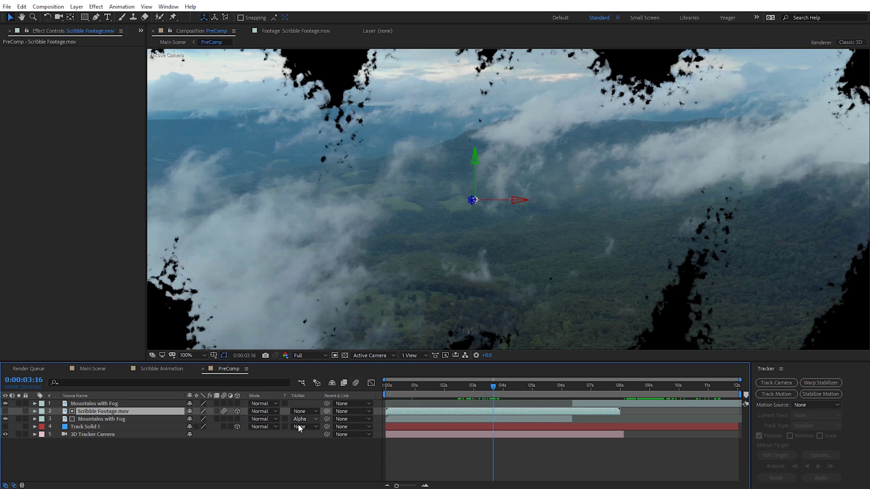
Return to Main Scene at 0:00:01:15 and add a new adjustment layer at the top of the layer stack
click(94, 371)
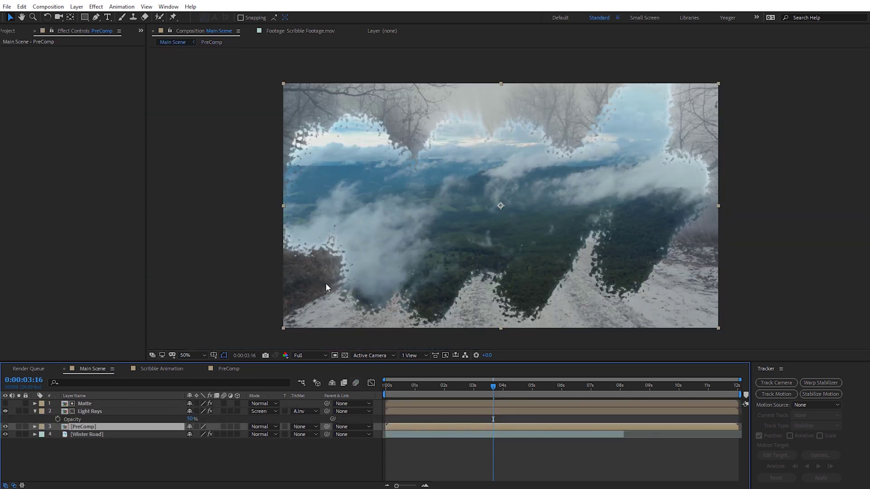
drag(431, 385, 433, 386)
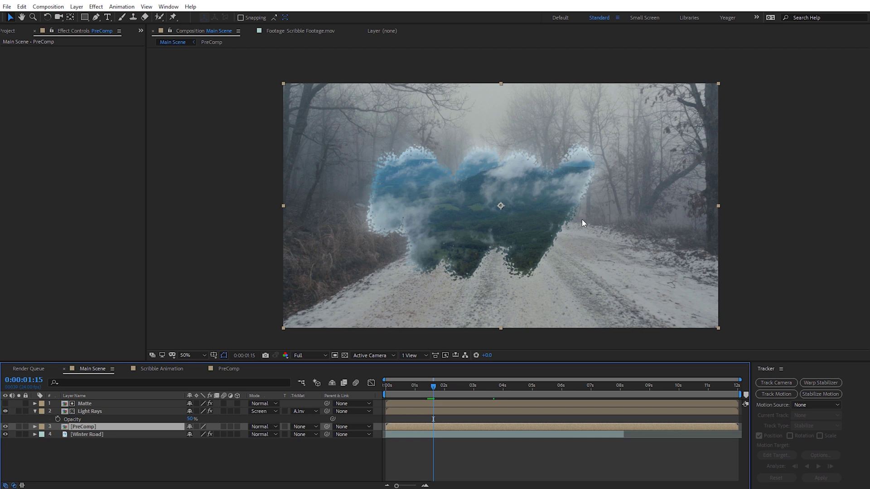
right_click(208, 179)
mouse_move(226, 184)
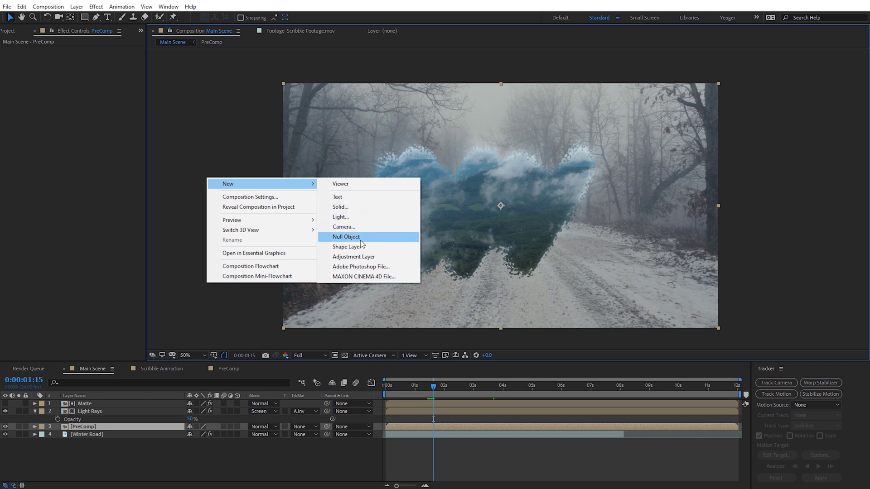
click(358, 256)
drag(116, 427, 121, 401)
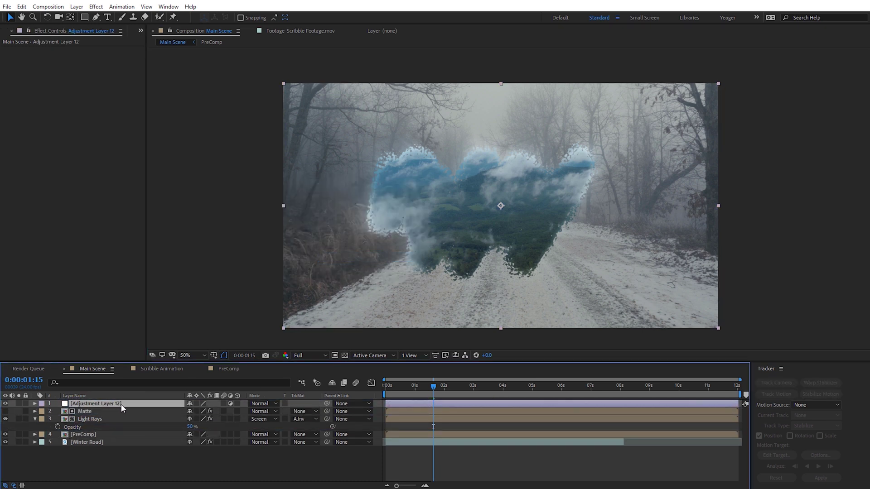
Apply the Pixel Motion Blur effect to the adjustment layer and set its Shutter Samples to 12
click(95, 7)
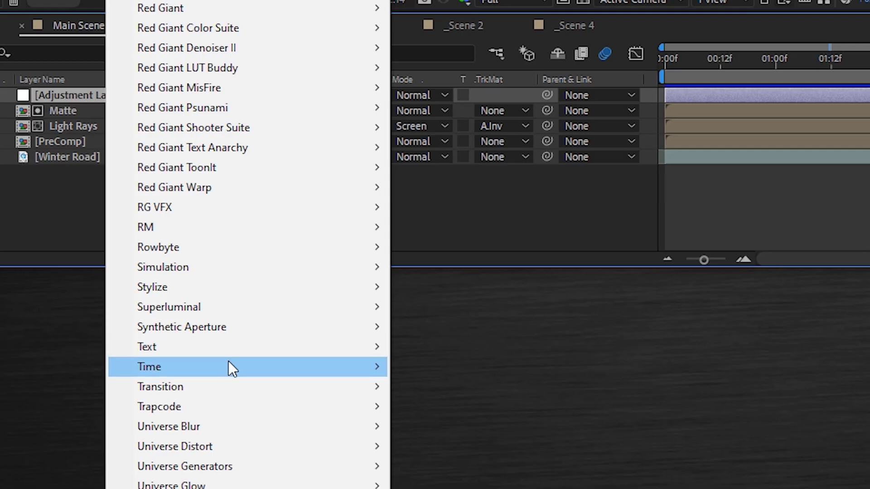
mouse_move(172, 488)
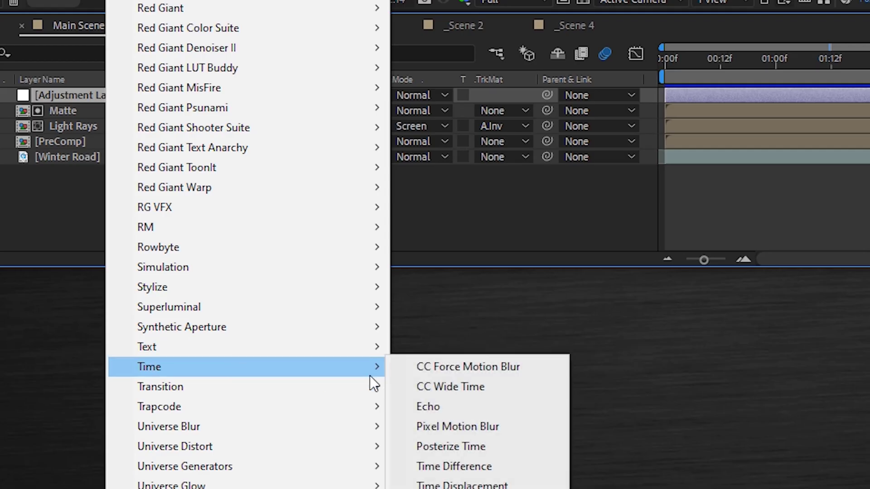
click(448, 431)
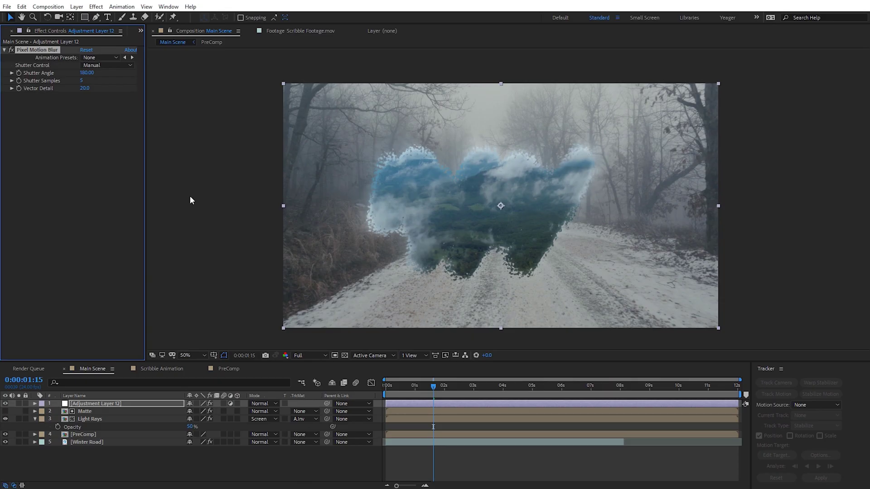
click(82, 81)
text(12)
key(Return)
Compare the scribble's edge with Pixel Motion Blur off and on at 0:00:01:15, and inspect it frame by frame through 0:00:01:18
key(slash)
key(h)
drag(670, 122, 512, 157)
key(v)
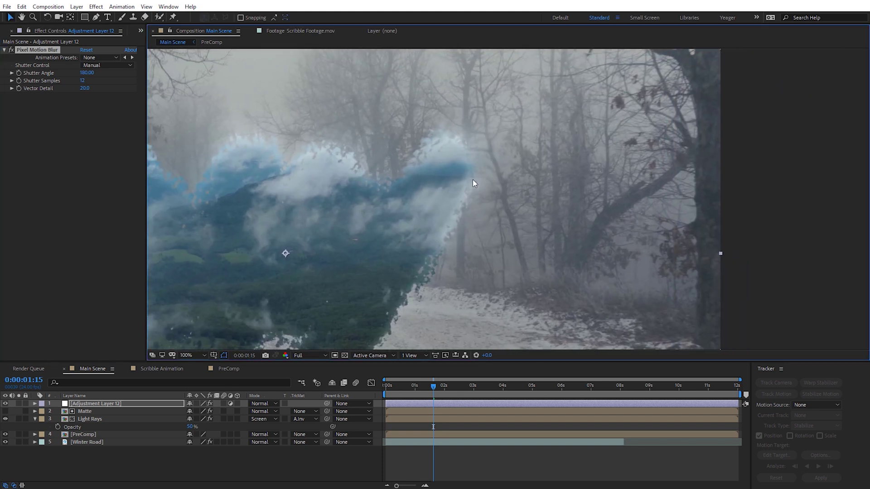
key(period)
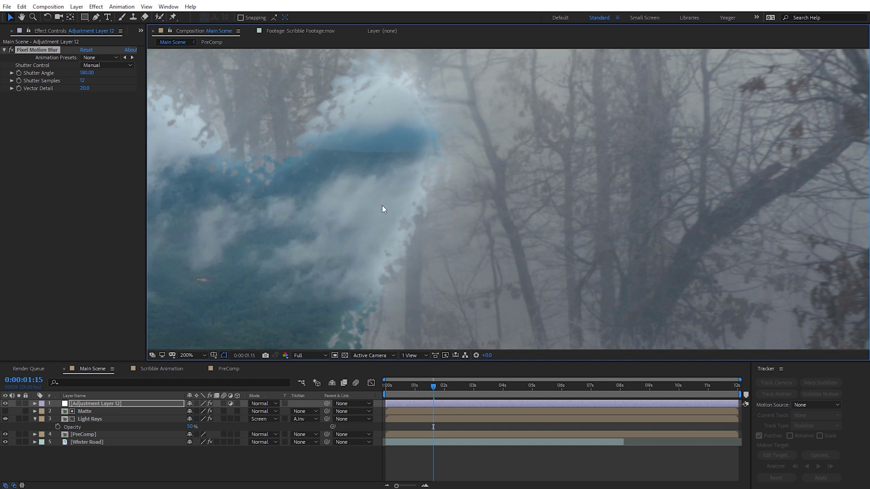
click(10, 51)
click(10, 50)
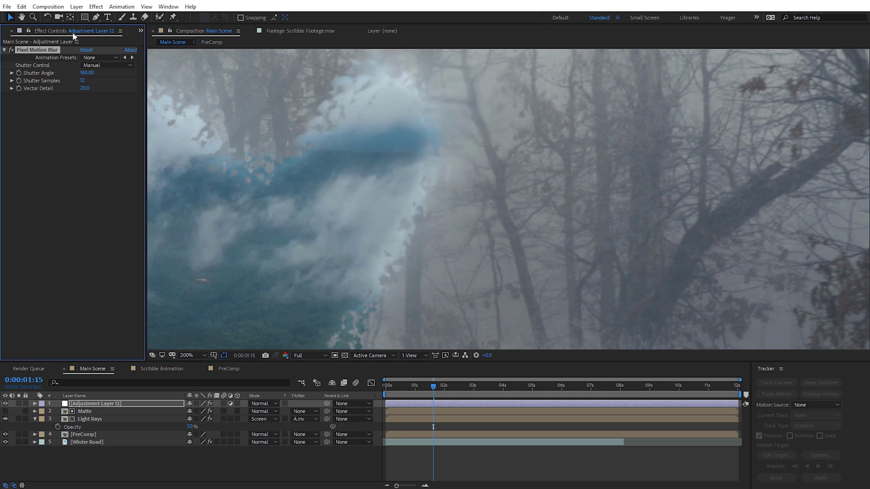
click(10, 50)
key(Page_Down)
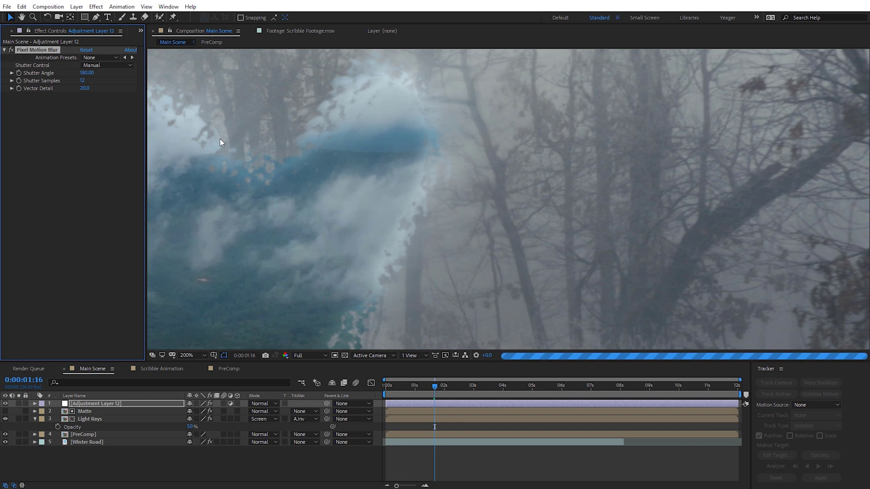
key(Page_Down)
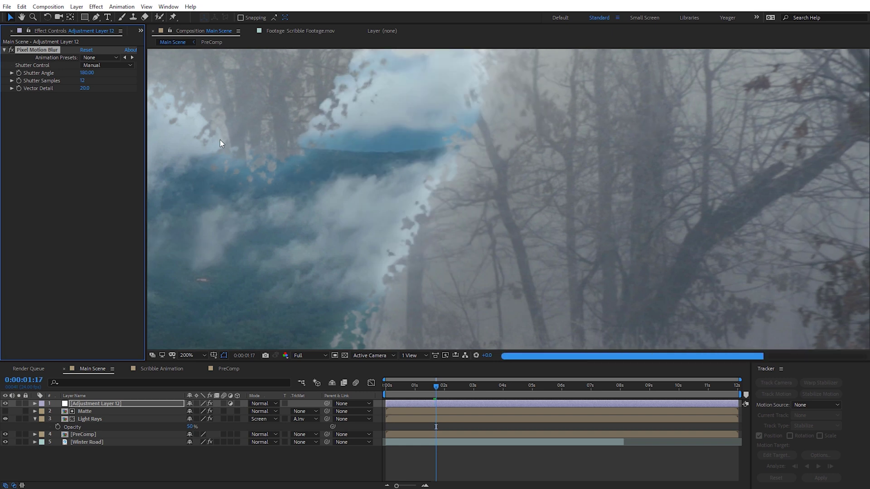
key(Page_Down)
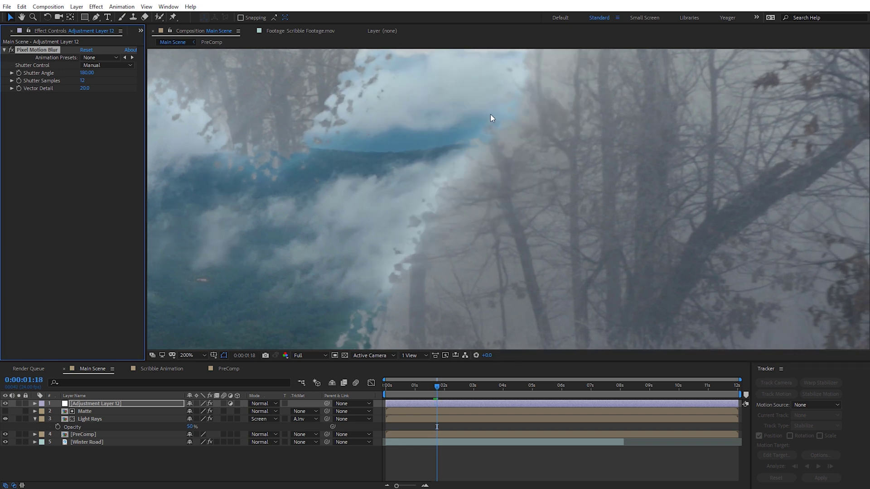
scroll(517, 127, down, 3)
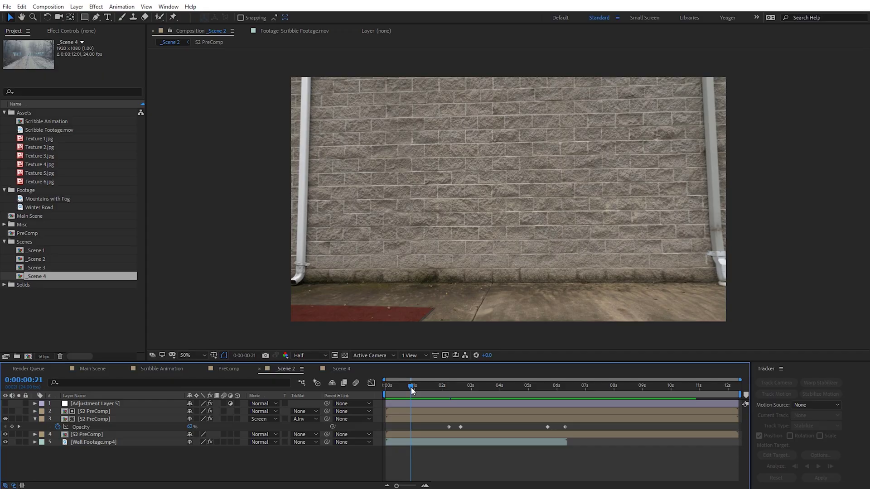
Review the wall reveal in _Scene 2 through 0:00:02:21 and the title reveal in _Scene 4 through 0:00:03:07
mouse_move(412, 390)
mouse_down()
mouse_move(518, 398)
mouse_move(468, 403)
mouse_up()
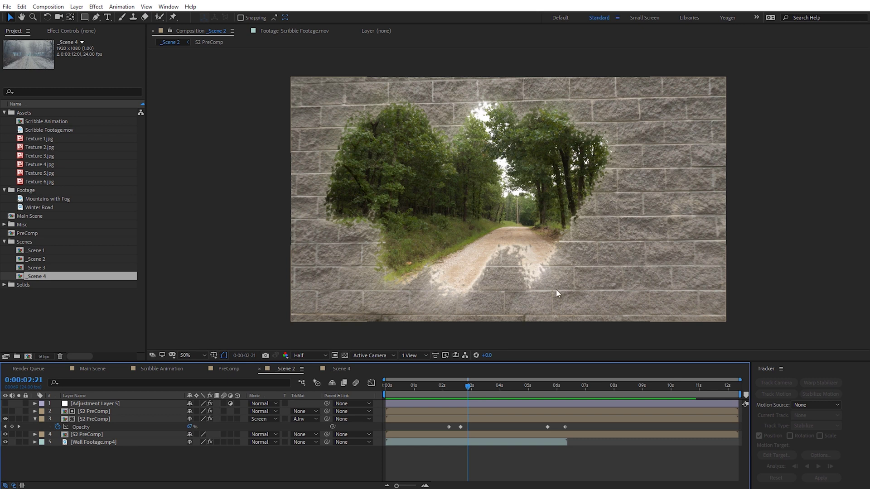
click(343, 368)
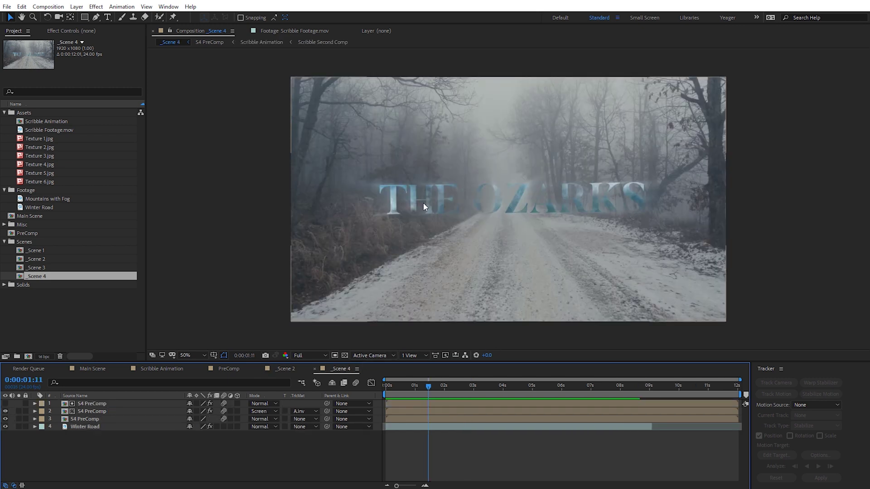
drag(429, 386, 483, 398)
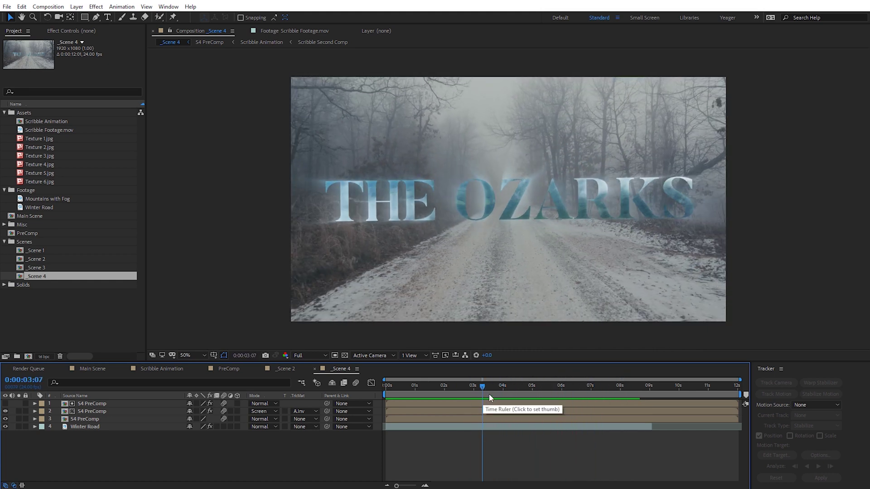